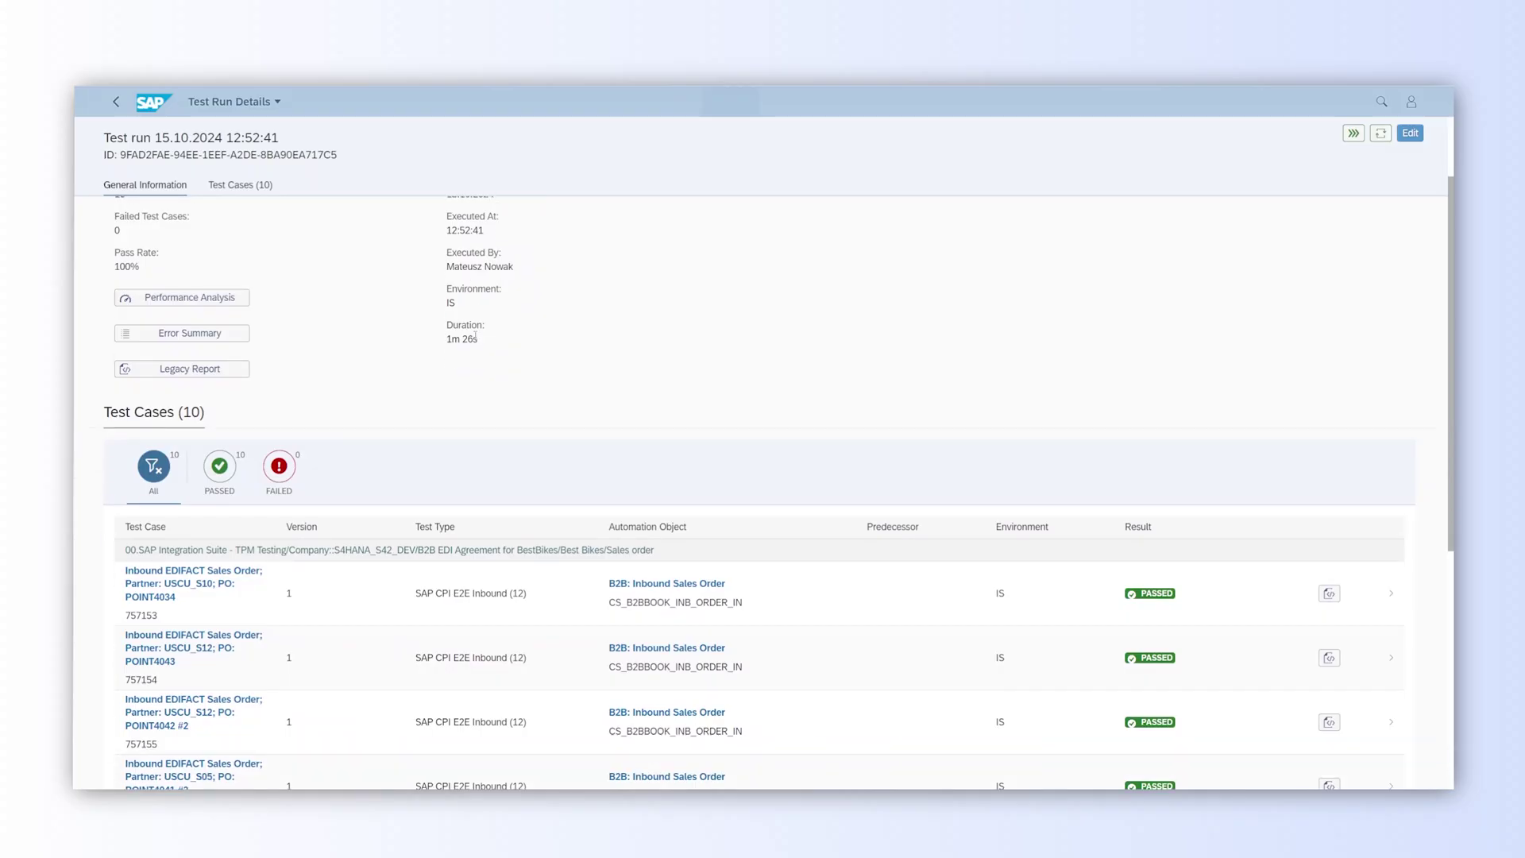
Scroll the 15.10.2024 test run details down to the Test Cases table.
scroll(474, 335, "down", 3)
Inspect the B2B scenario's receiver system details, then dismiss the popover.
scroll(475, 335, "down", 2)
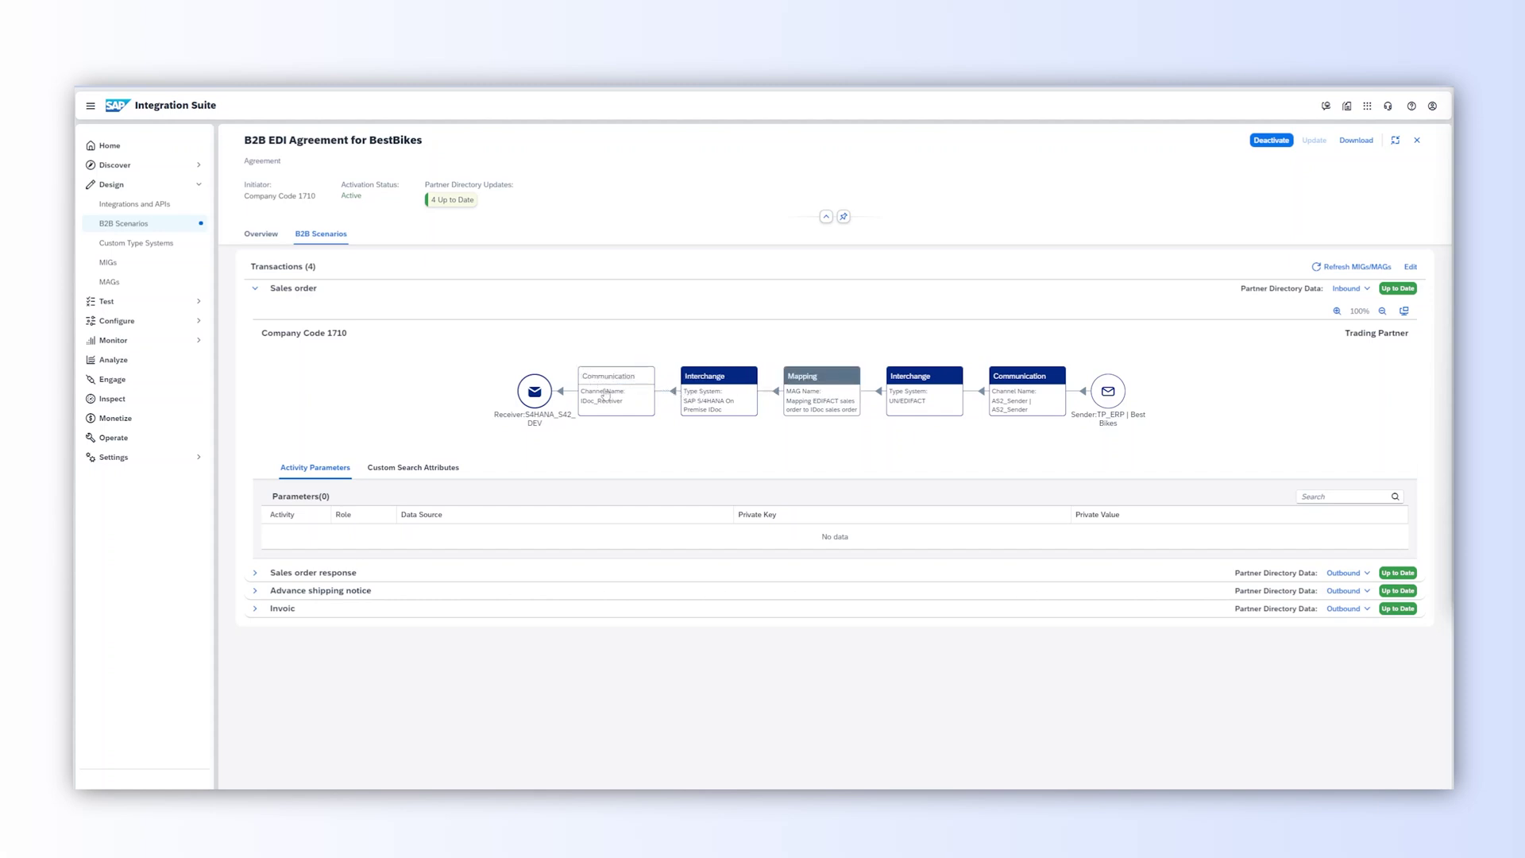
left_click(541, 400)
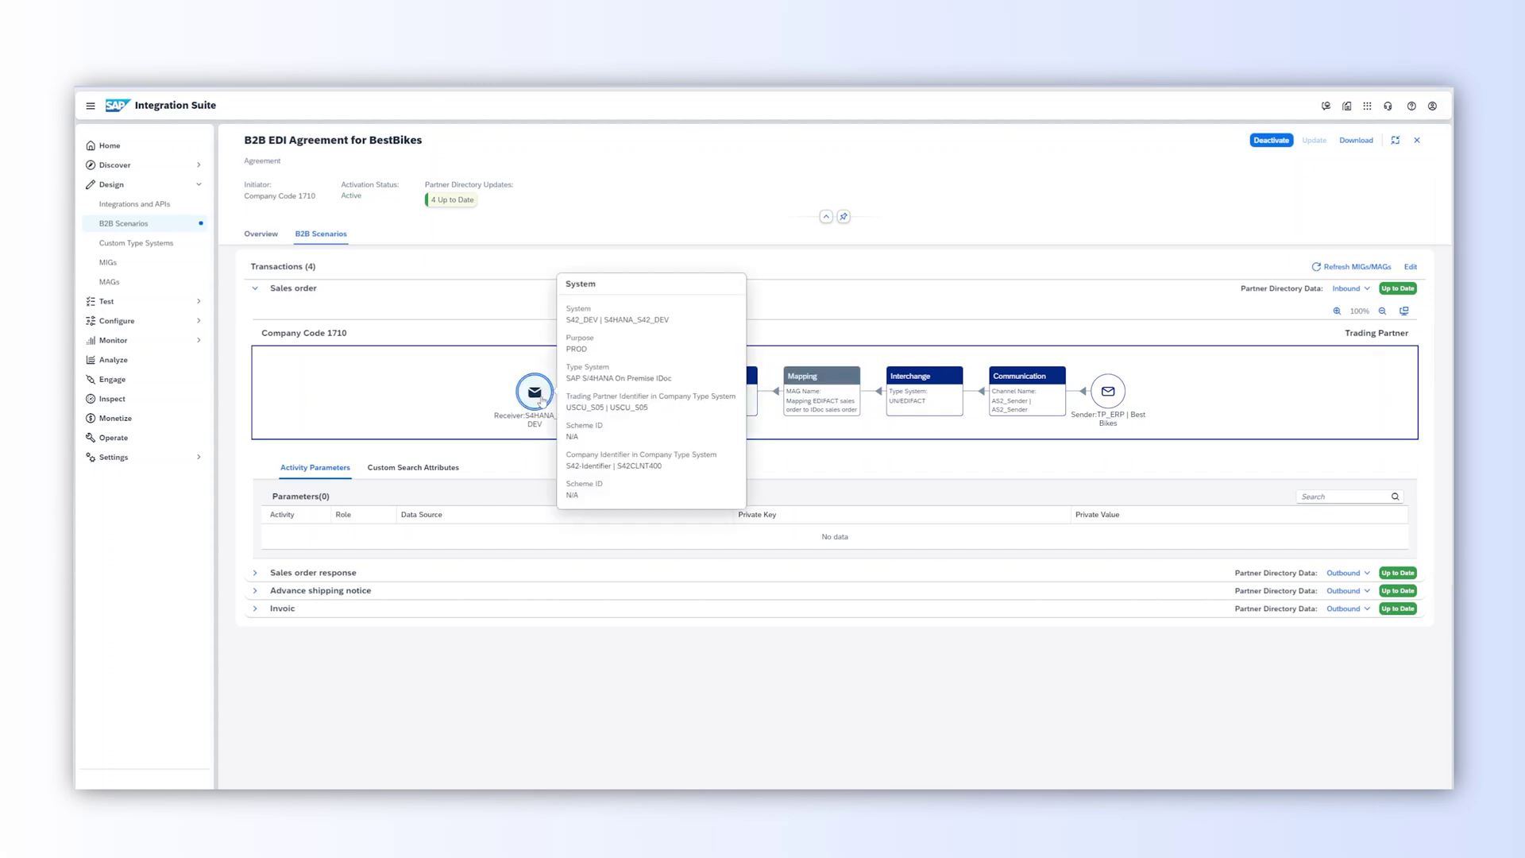
left_click(453, 385)
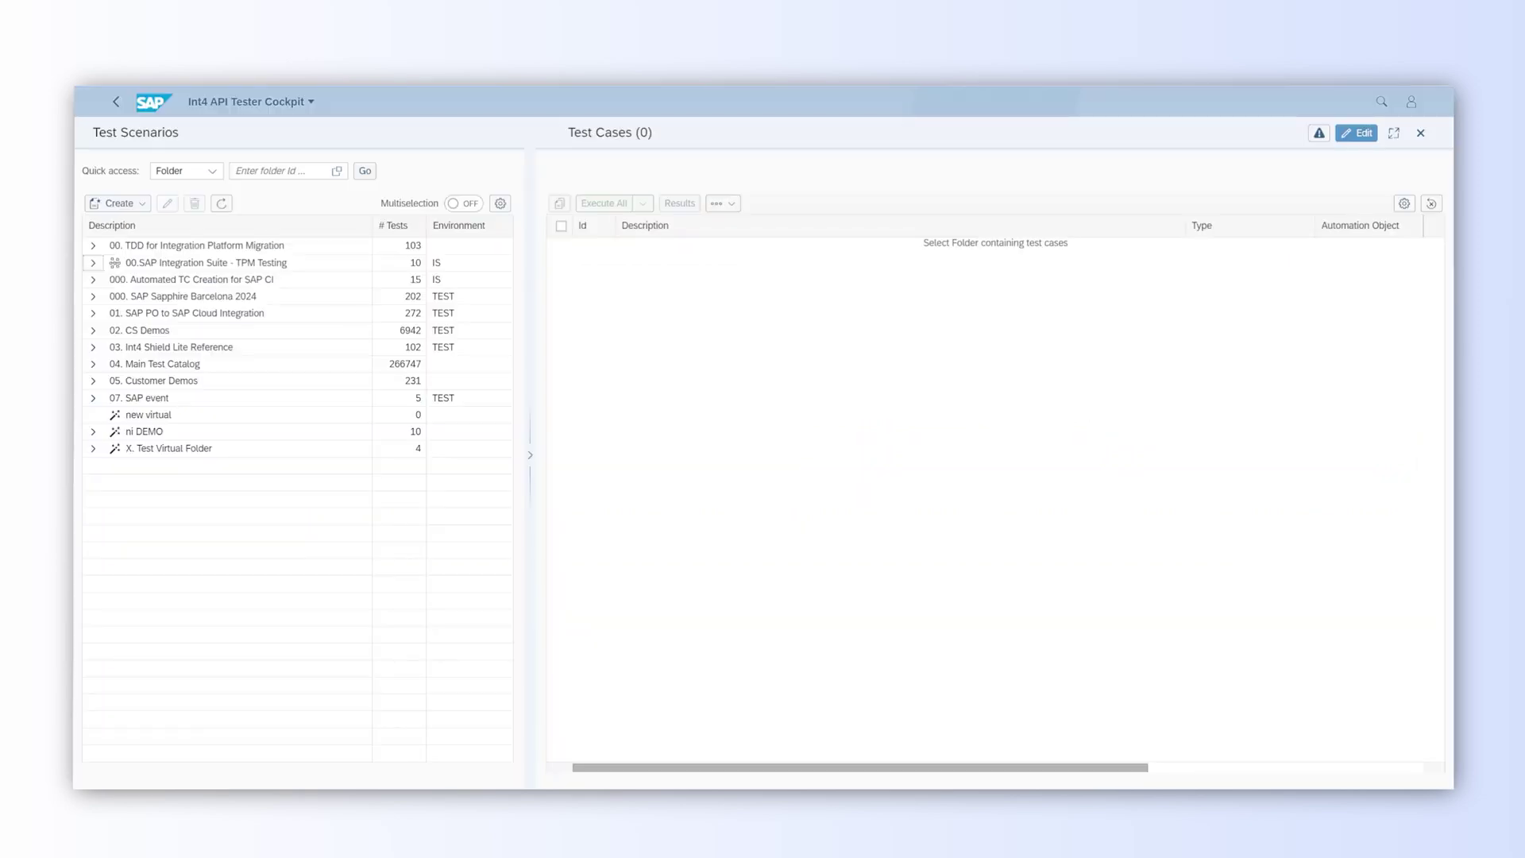
Expand TPM Testing to Best Bikes, update the structure, and load the Sales order test cases.
left_click(94, 263)
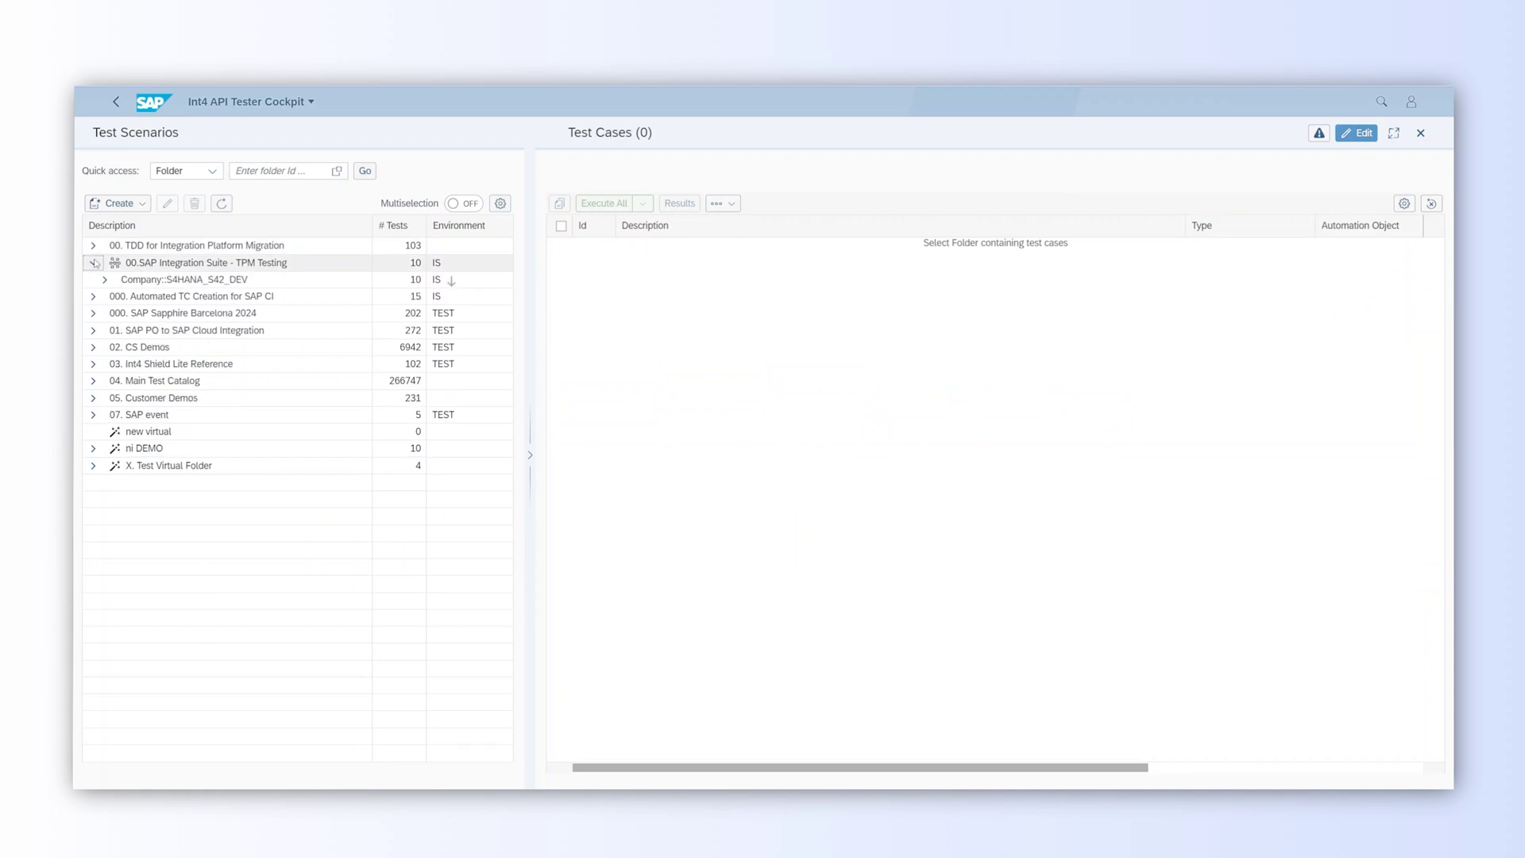
left_click(147, 263)
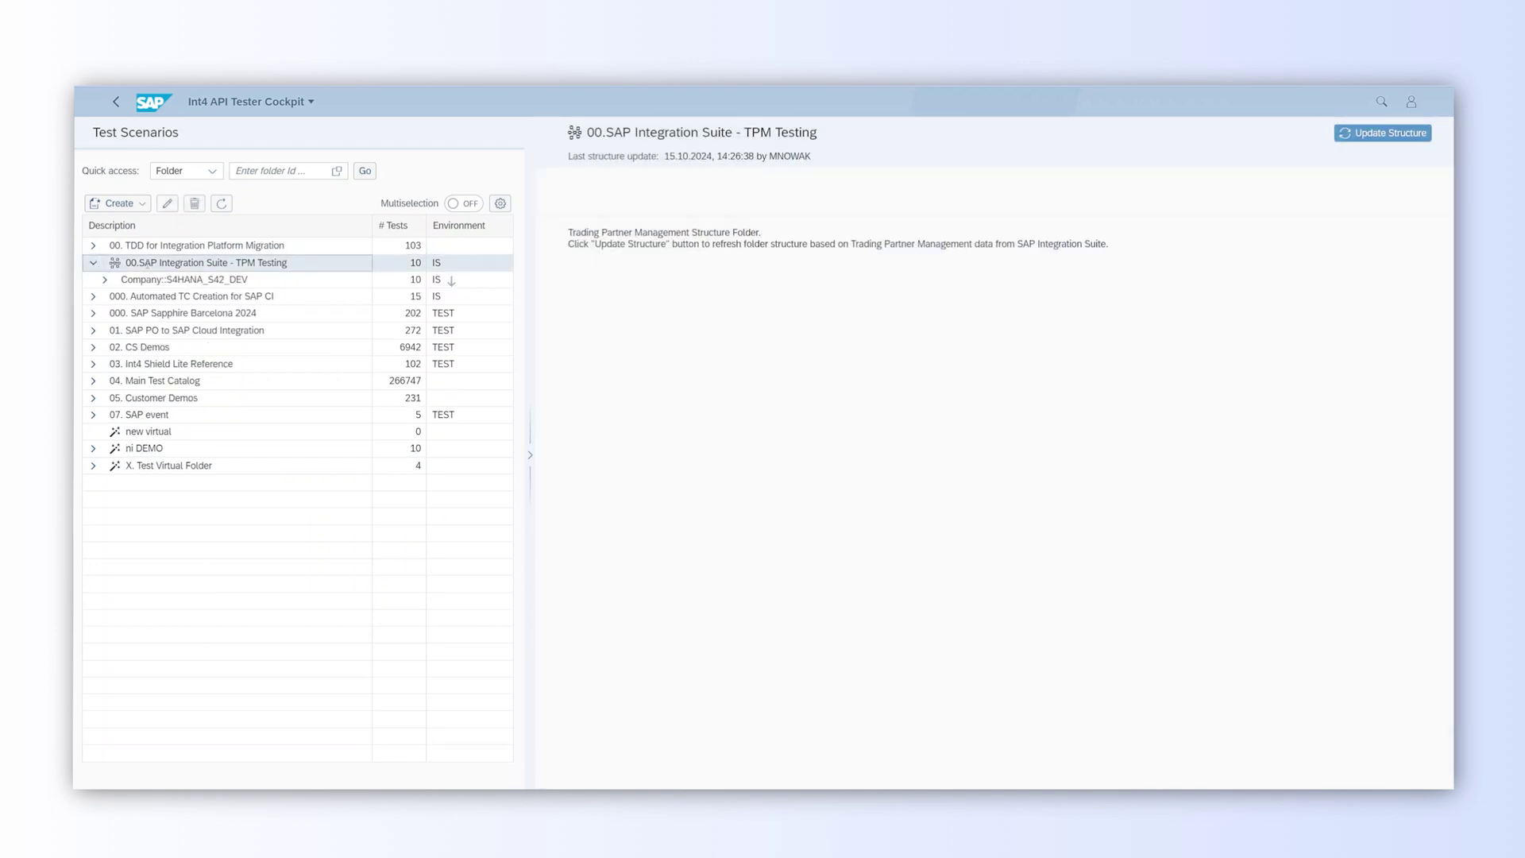
left_click(105, 281)
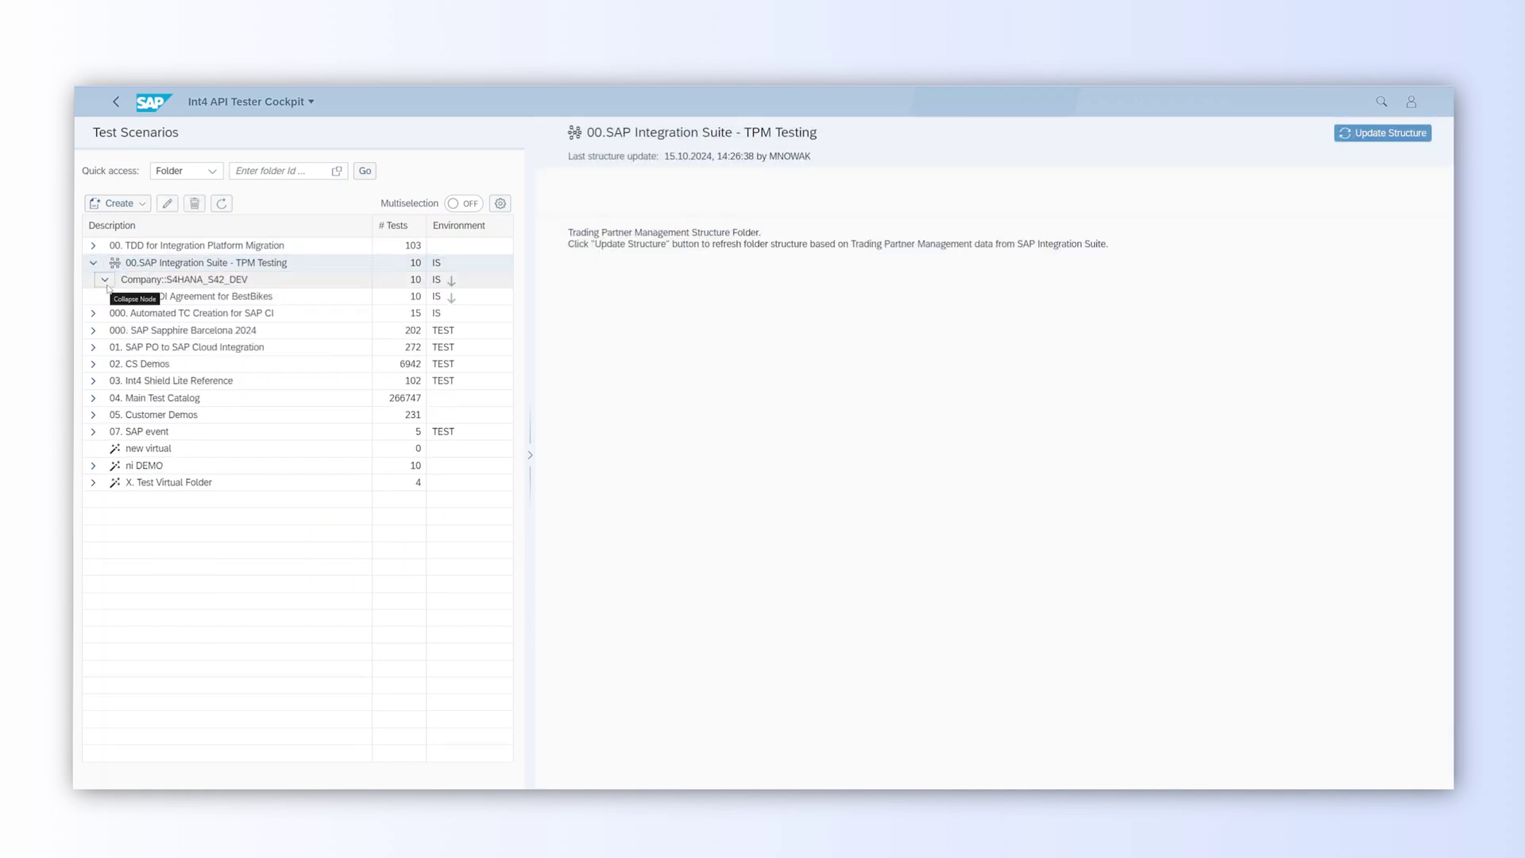
left_click(116, 297)
left_click(127, 313)
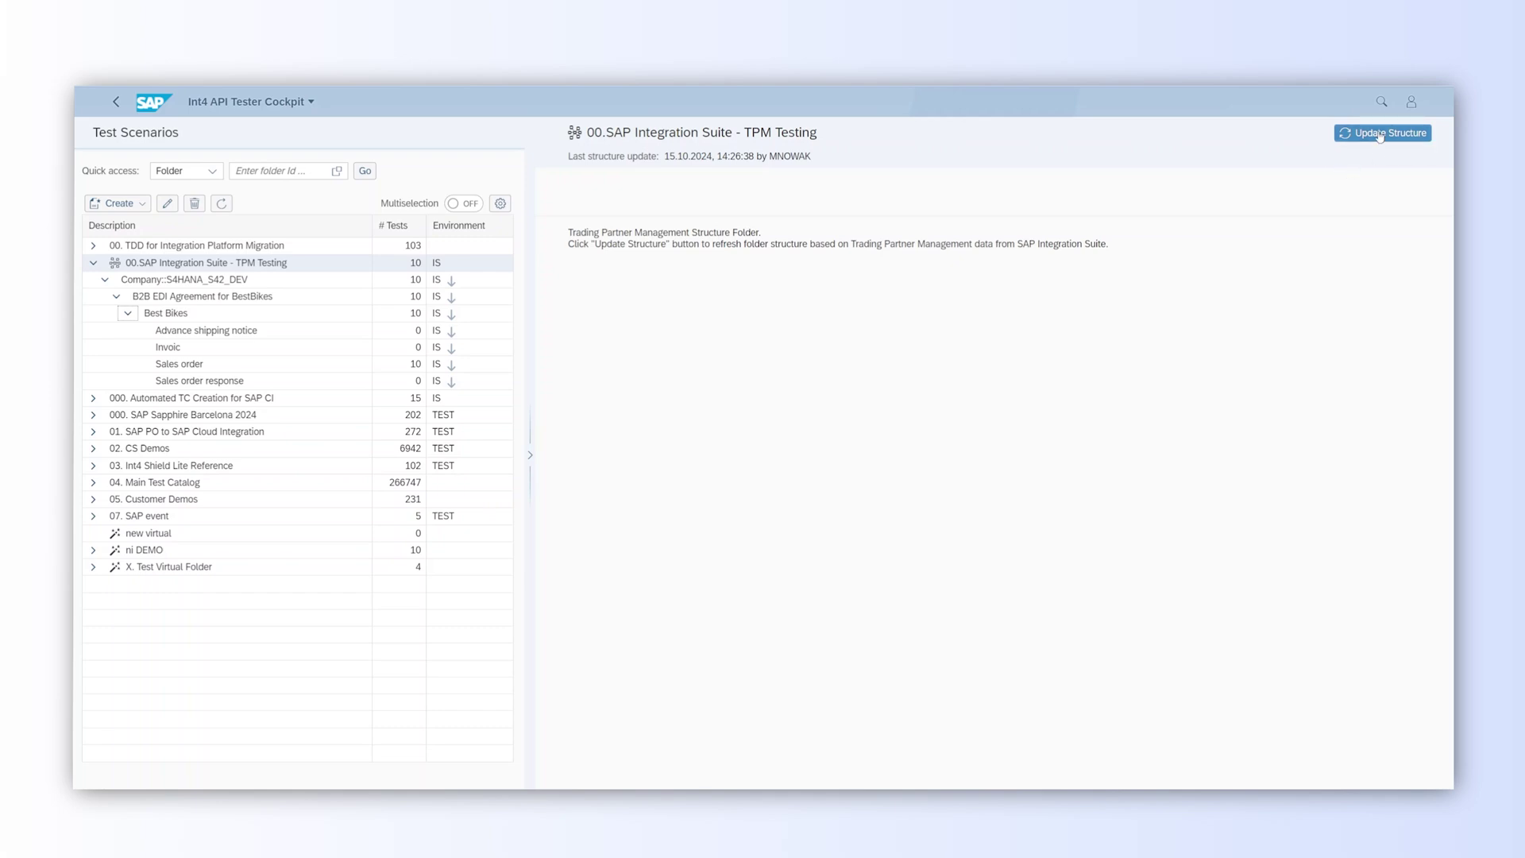
left_click(1380, 135)
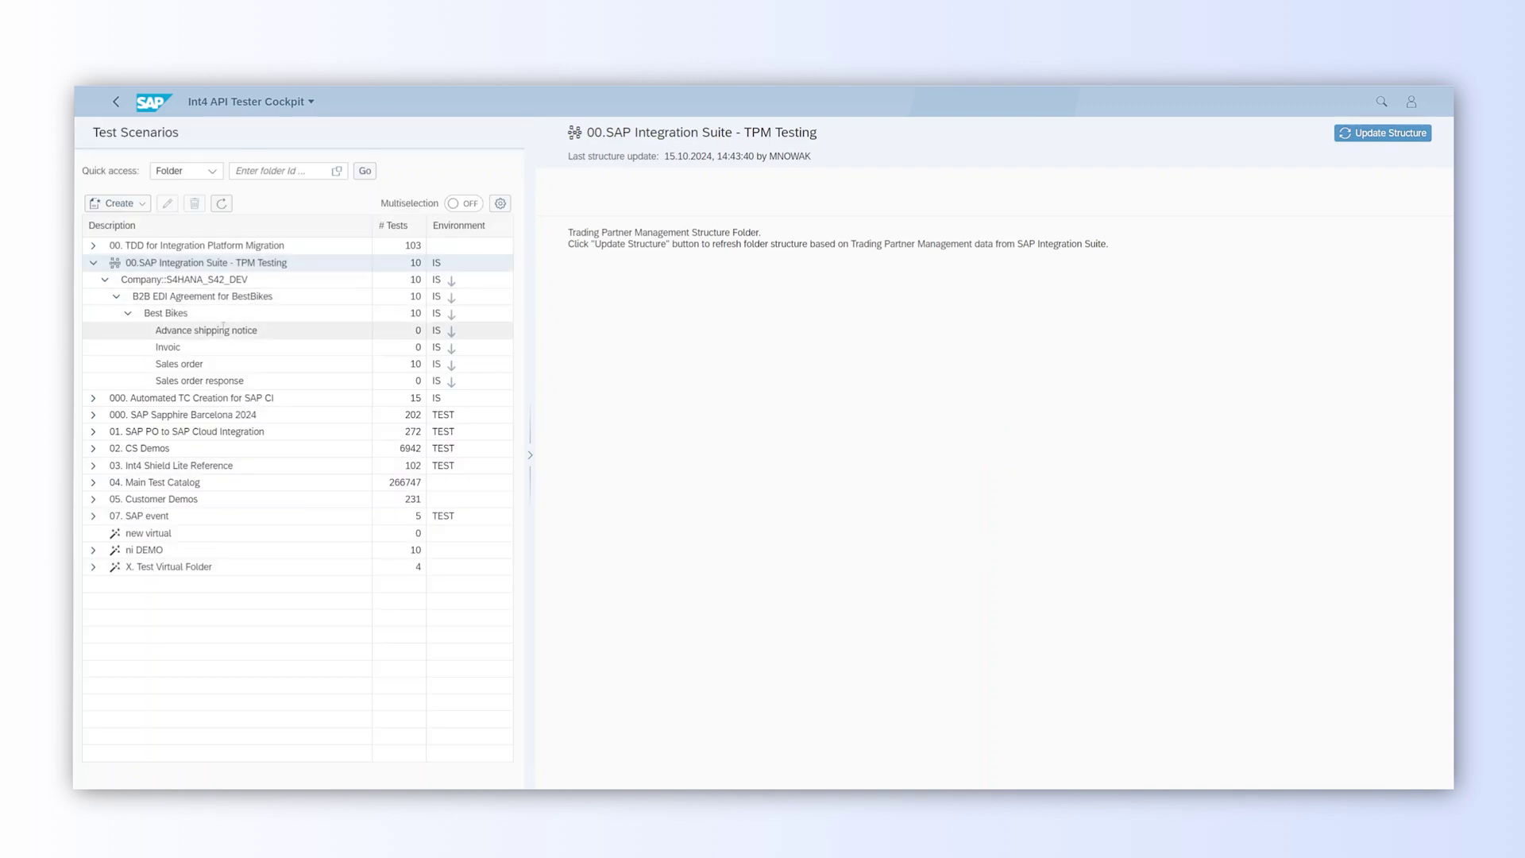
left_click(201, 362)
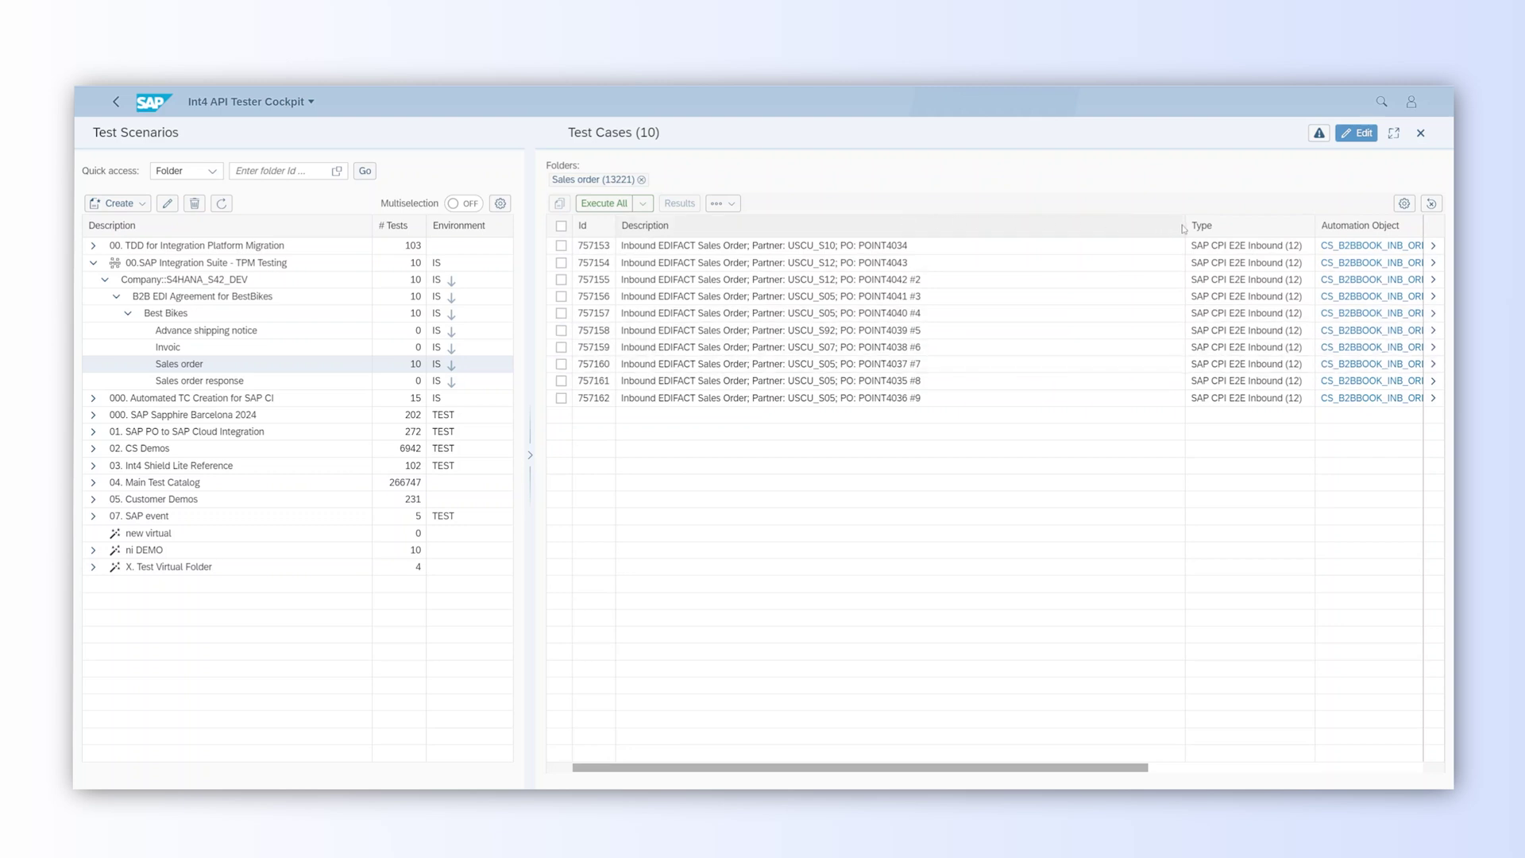
Narrow the Description and Automation Object columns and open test case 757153.
left_click_drag(1182, 229, 993, 236)
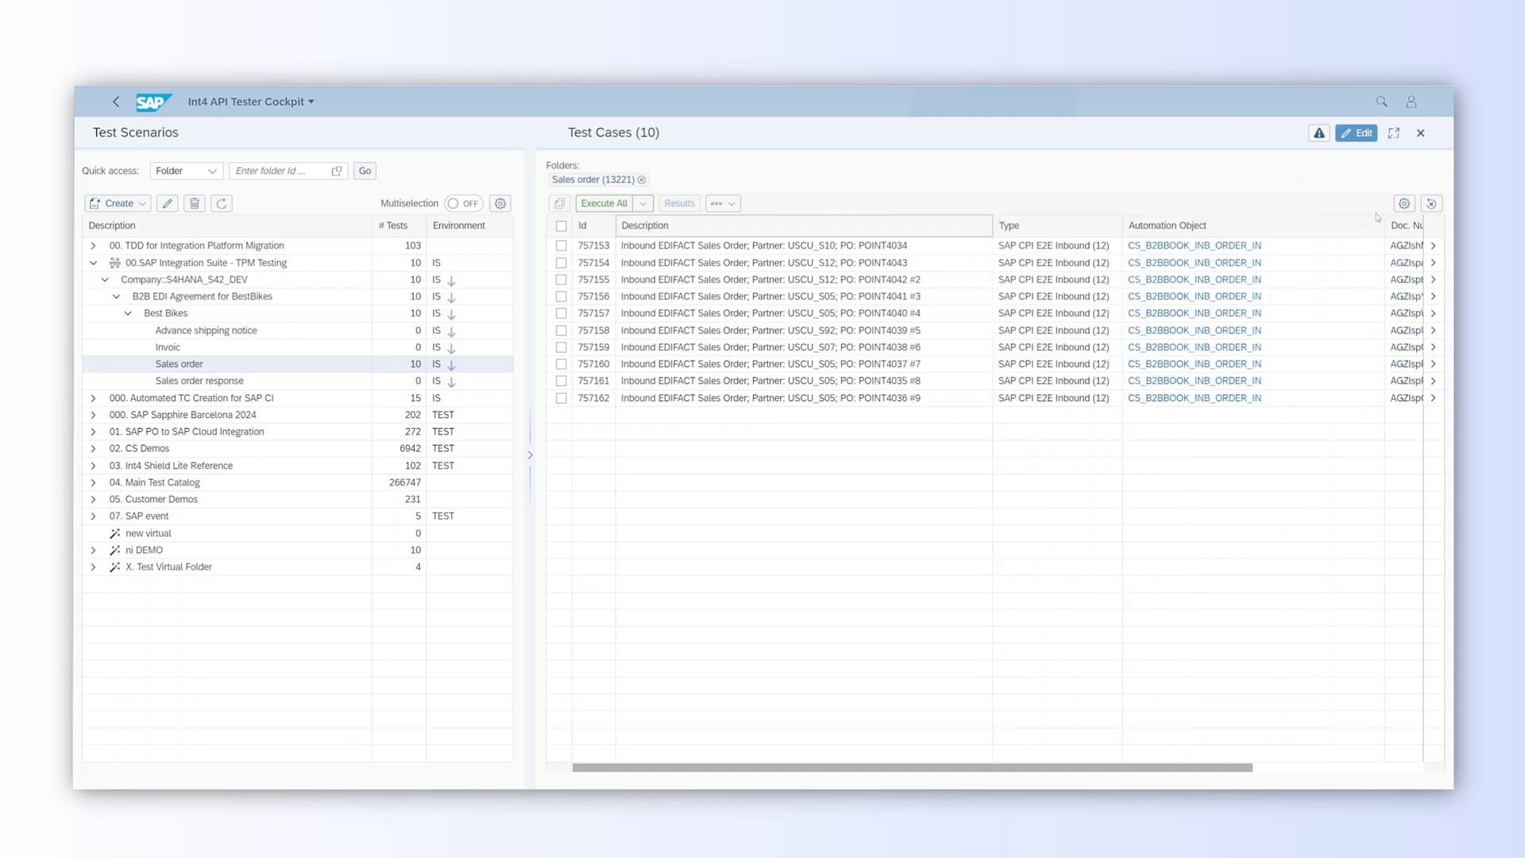
left_click_drag(1383, 227, 1277, 232)
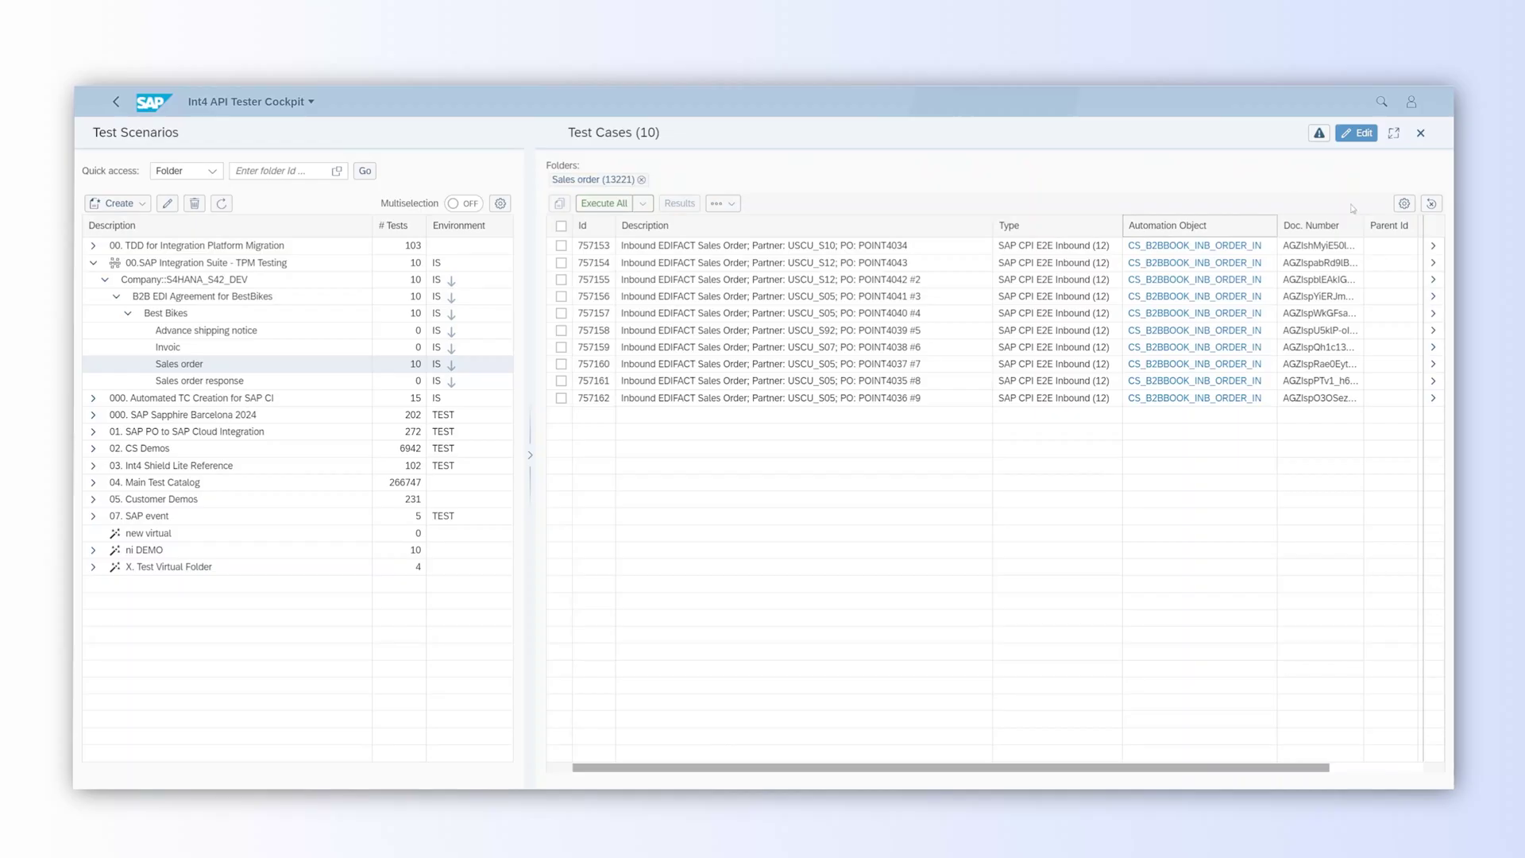
left_click(1434, 247)
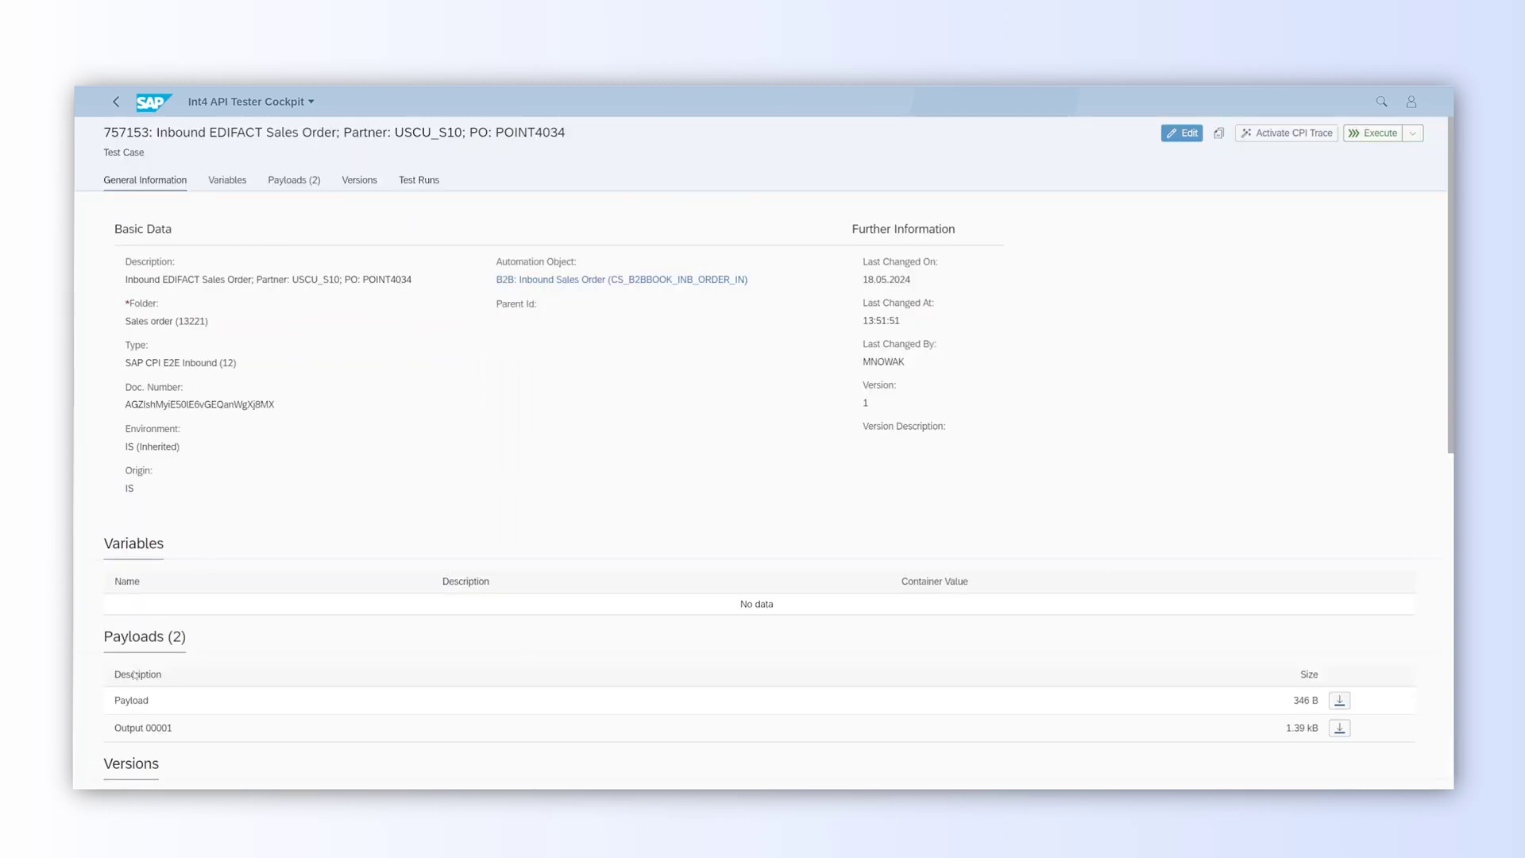
View test case 757153's EDIFACT input and Output 00001 XML payloads, then return to the list.
left_click(131, 701)
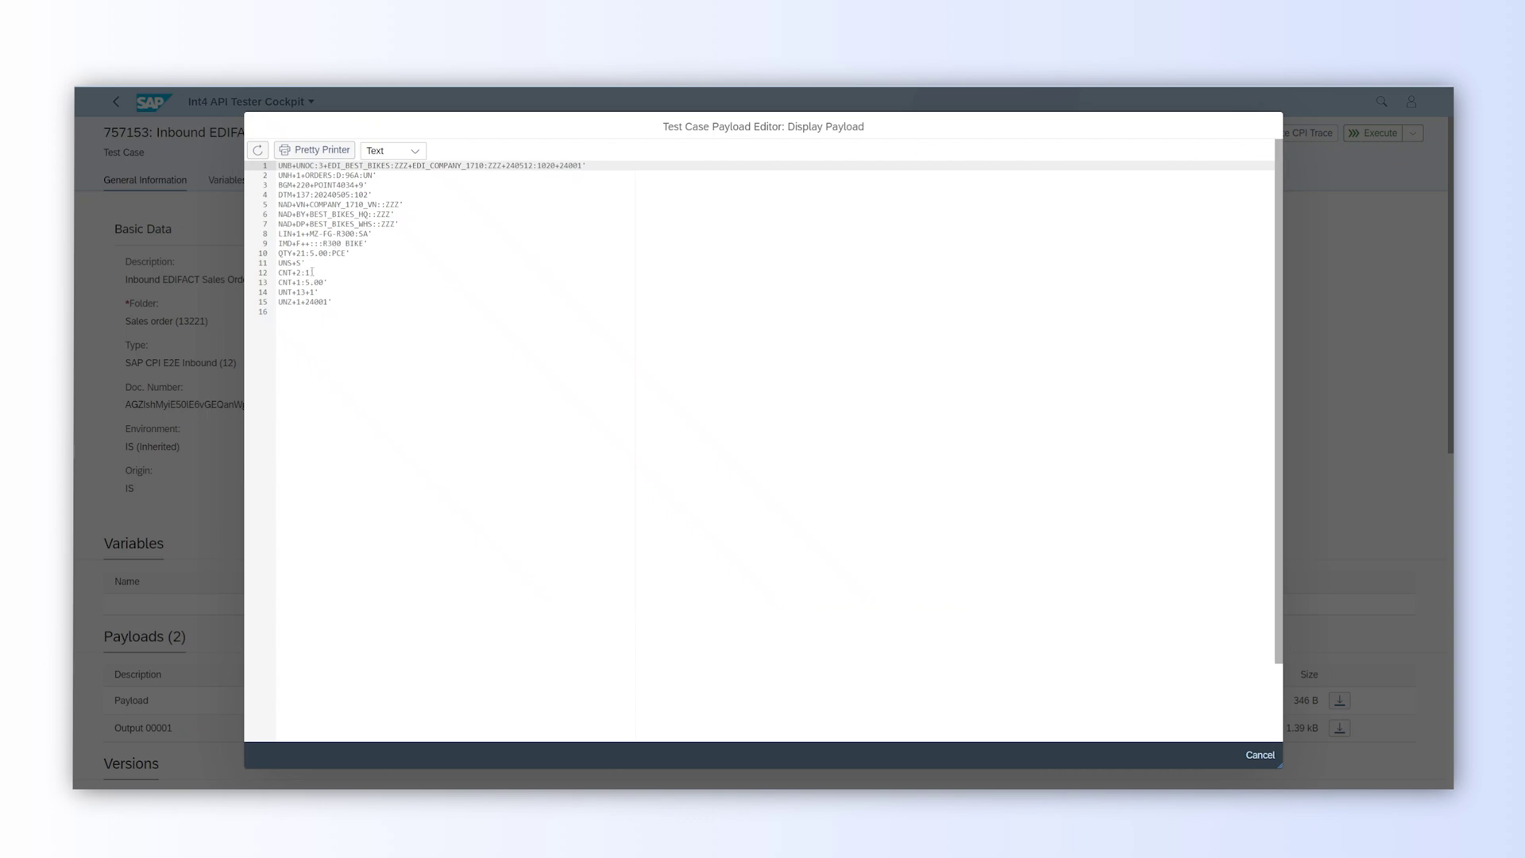
left_click(1260, 755)
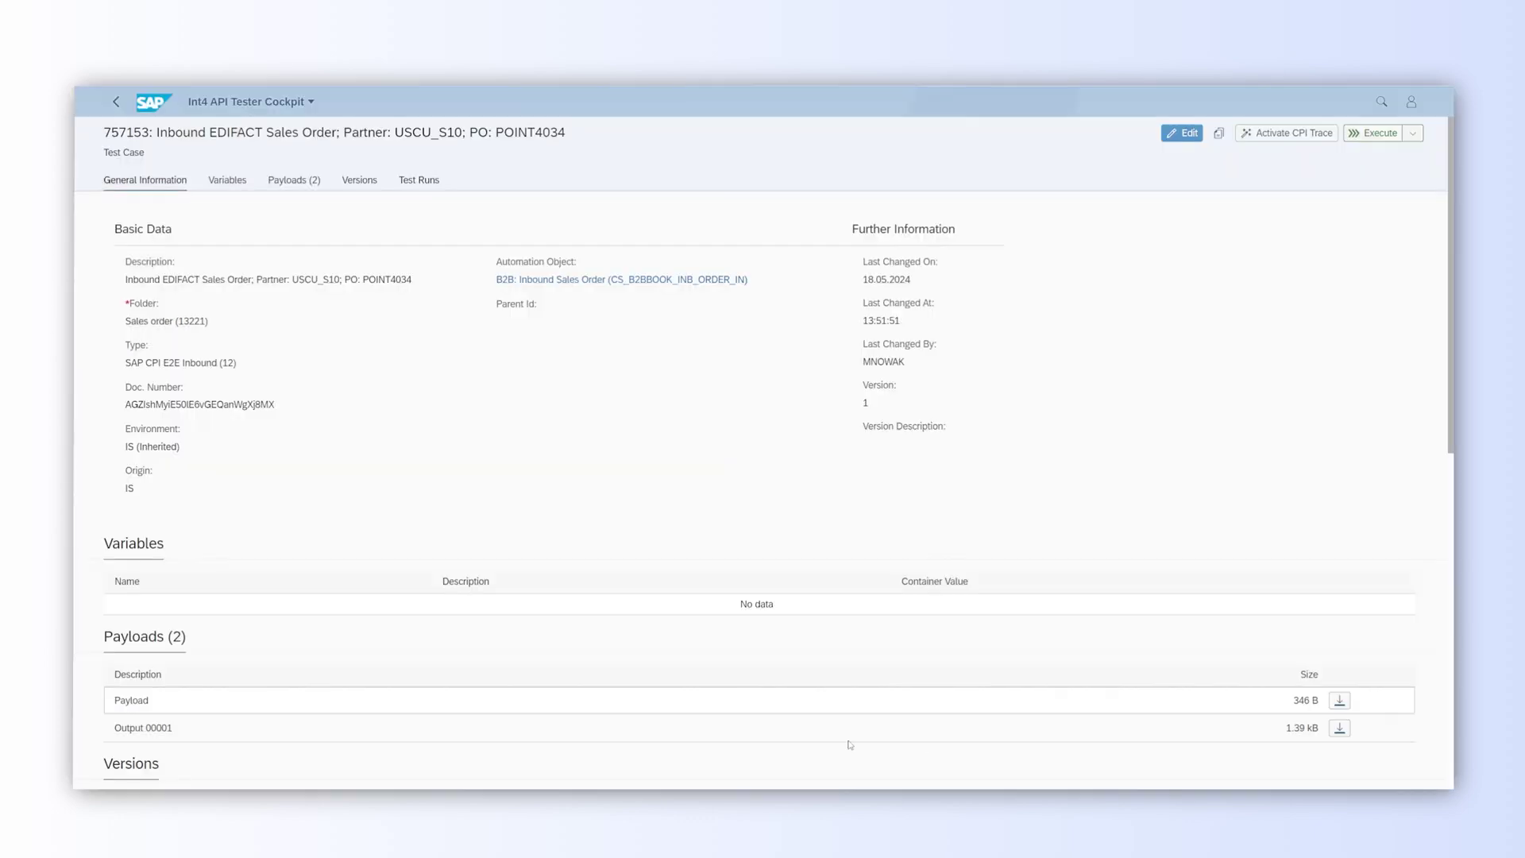
left_click(133, 729)
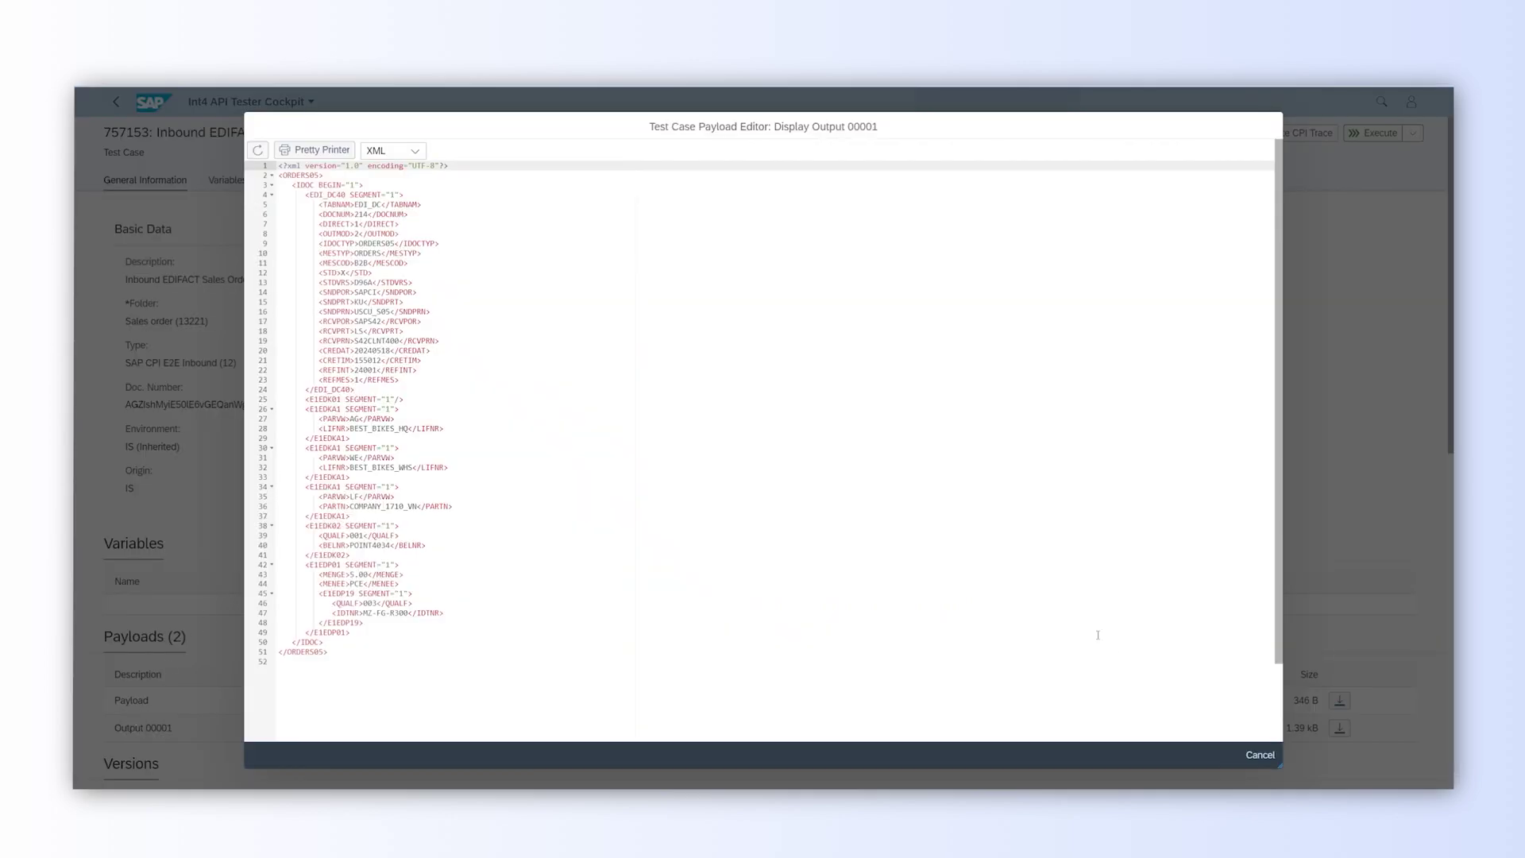
left_click(1262, 755)
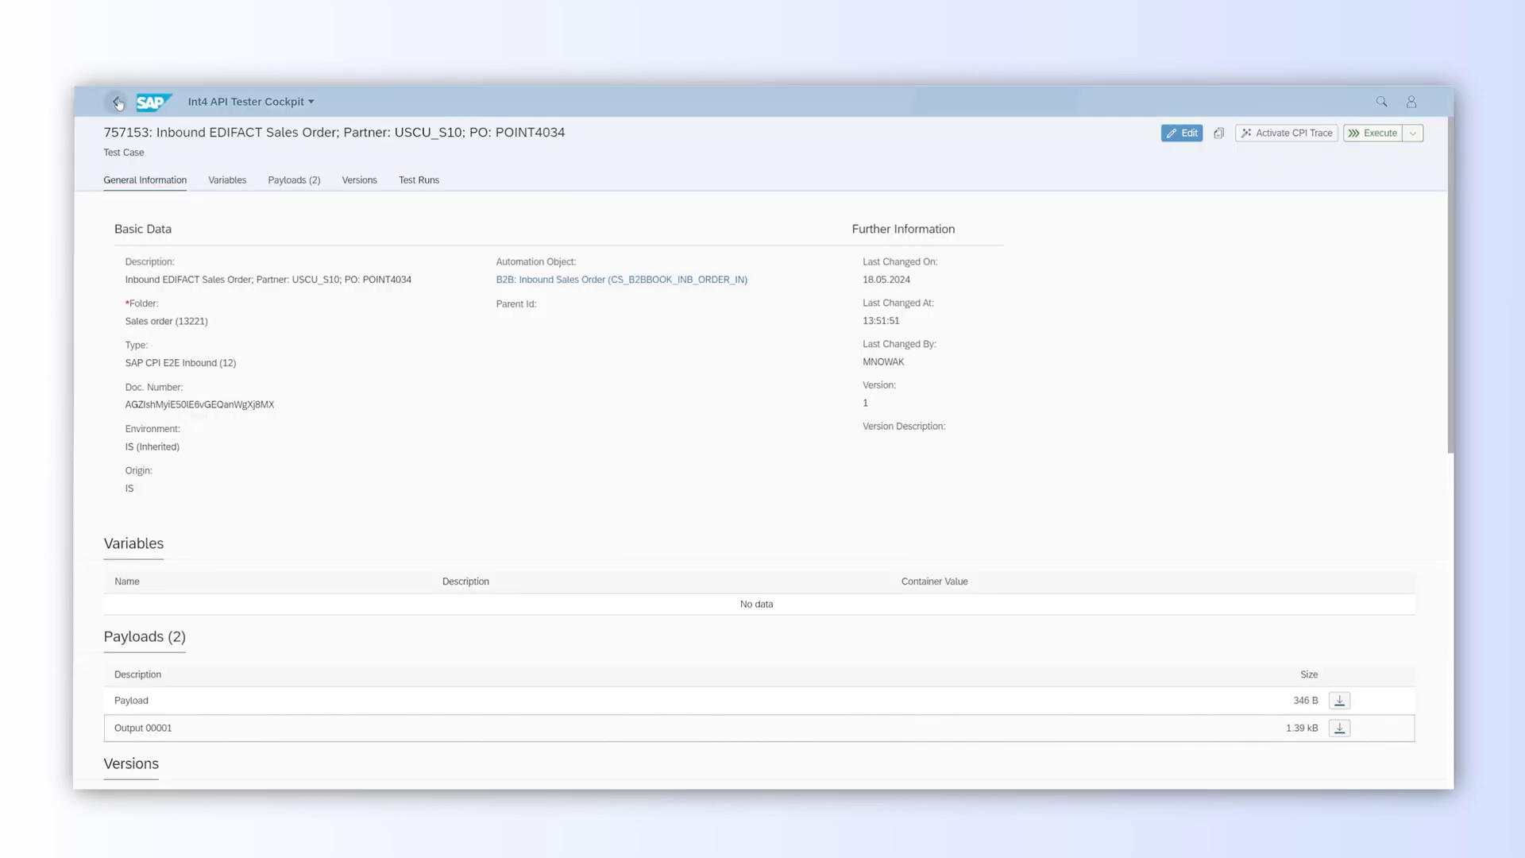
left_click(117, 102)
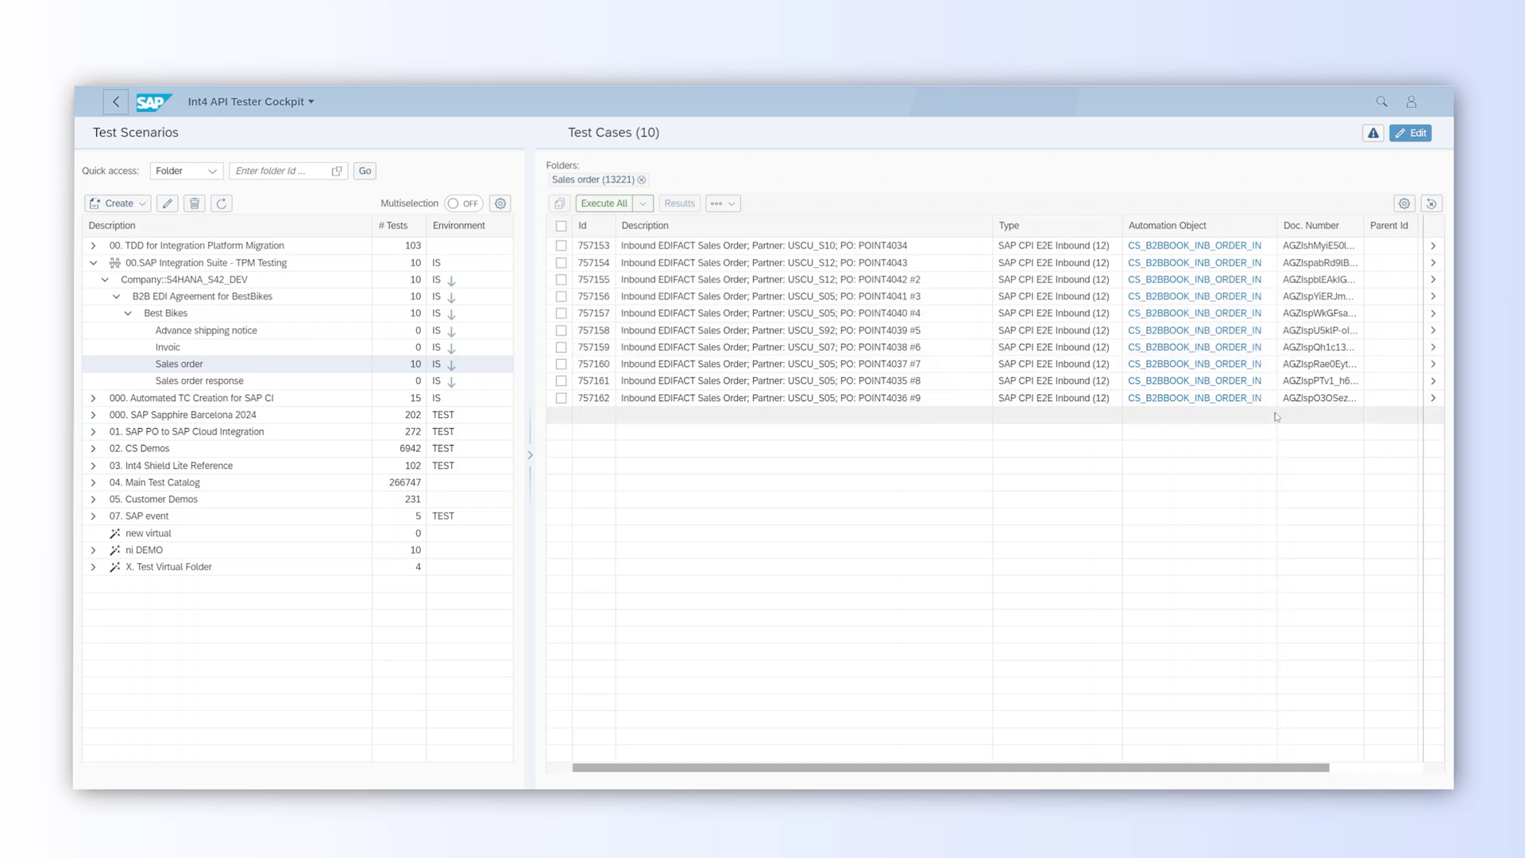
Open CS_B2BBOOK_INB_ORDER_IN and highlight its integration flow and output object CS_B2BBOOK_INB_ORDER.
left_click(1180, 256)
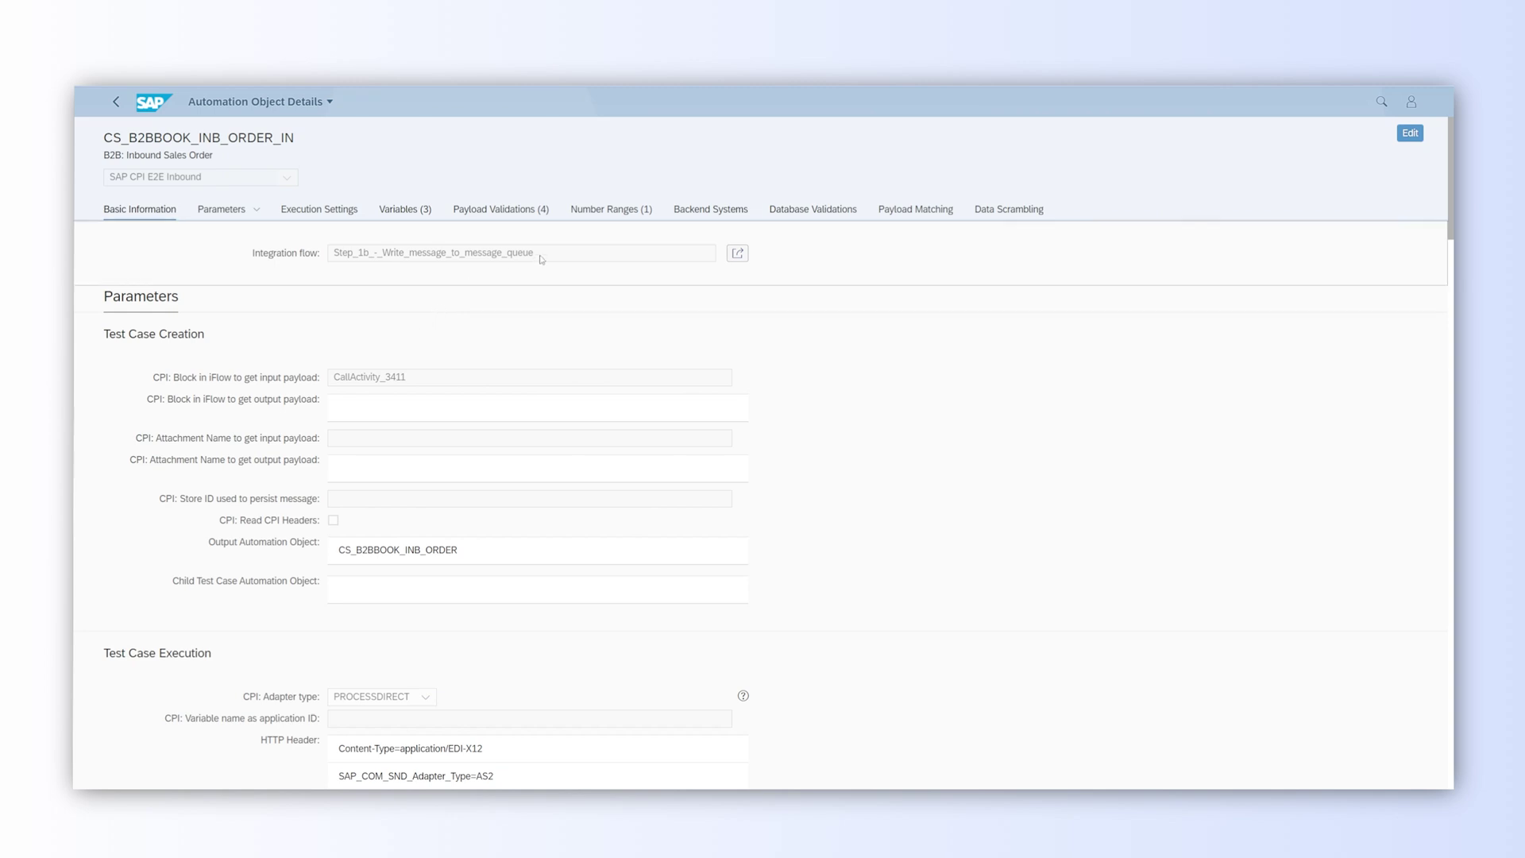
left_click_drag(539, 259, 337, 275)
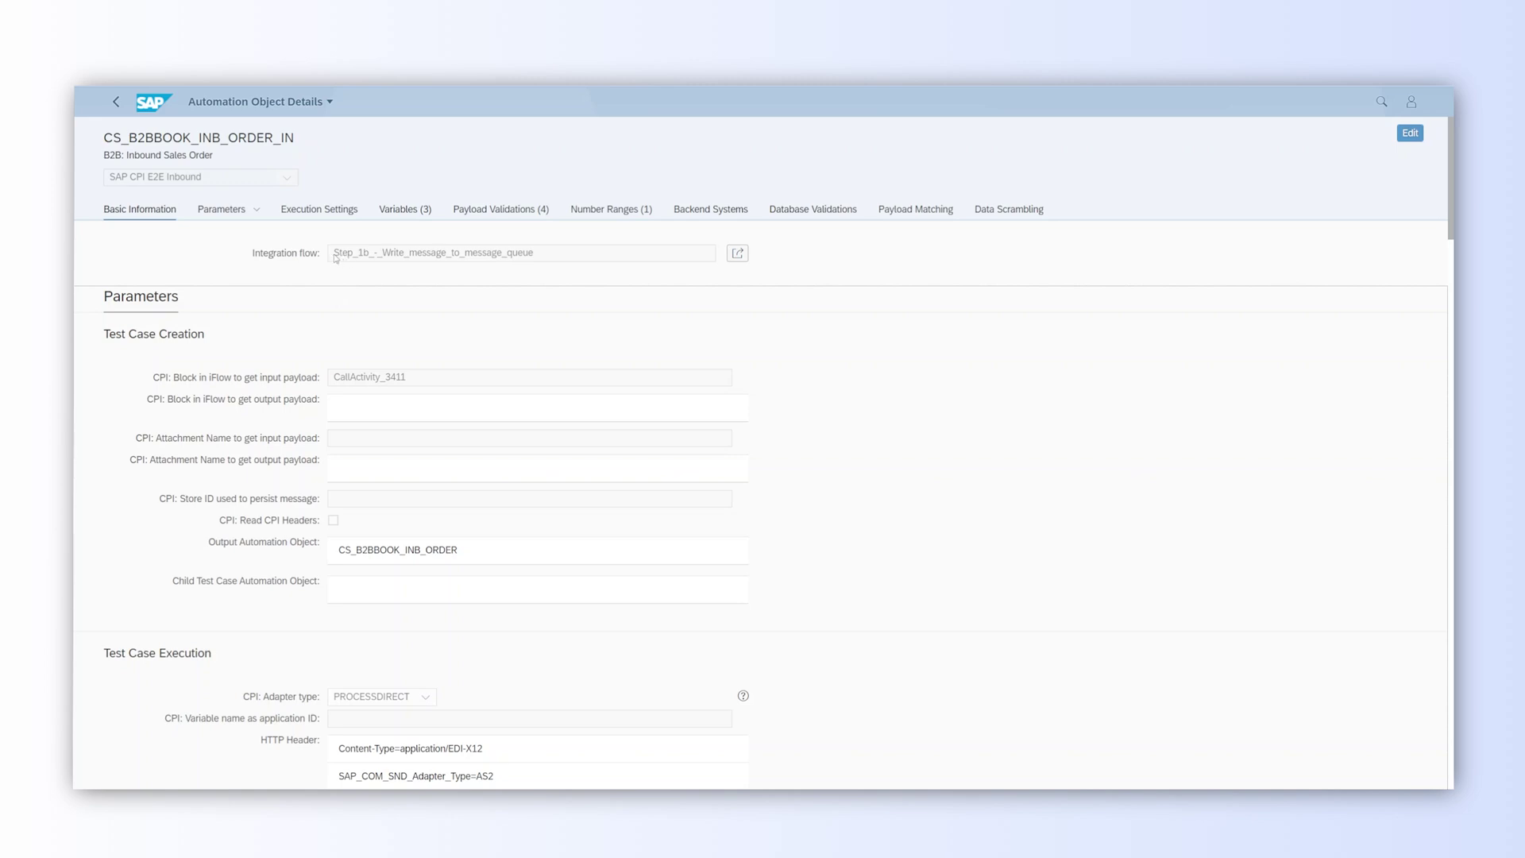
left_click_drag(332, 258, 538, 257)
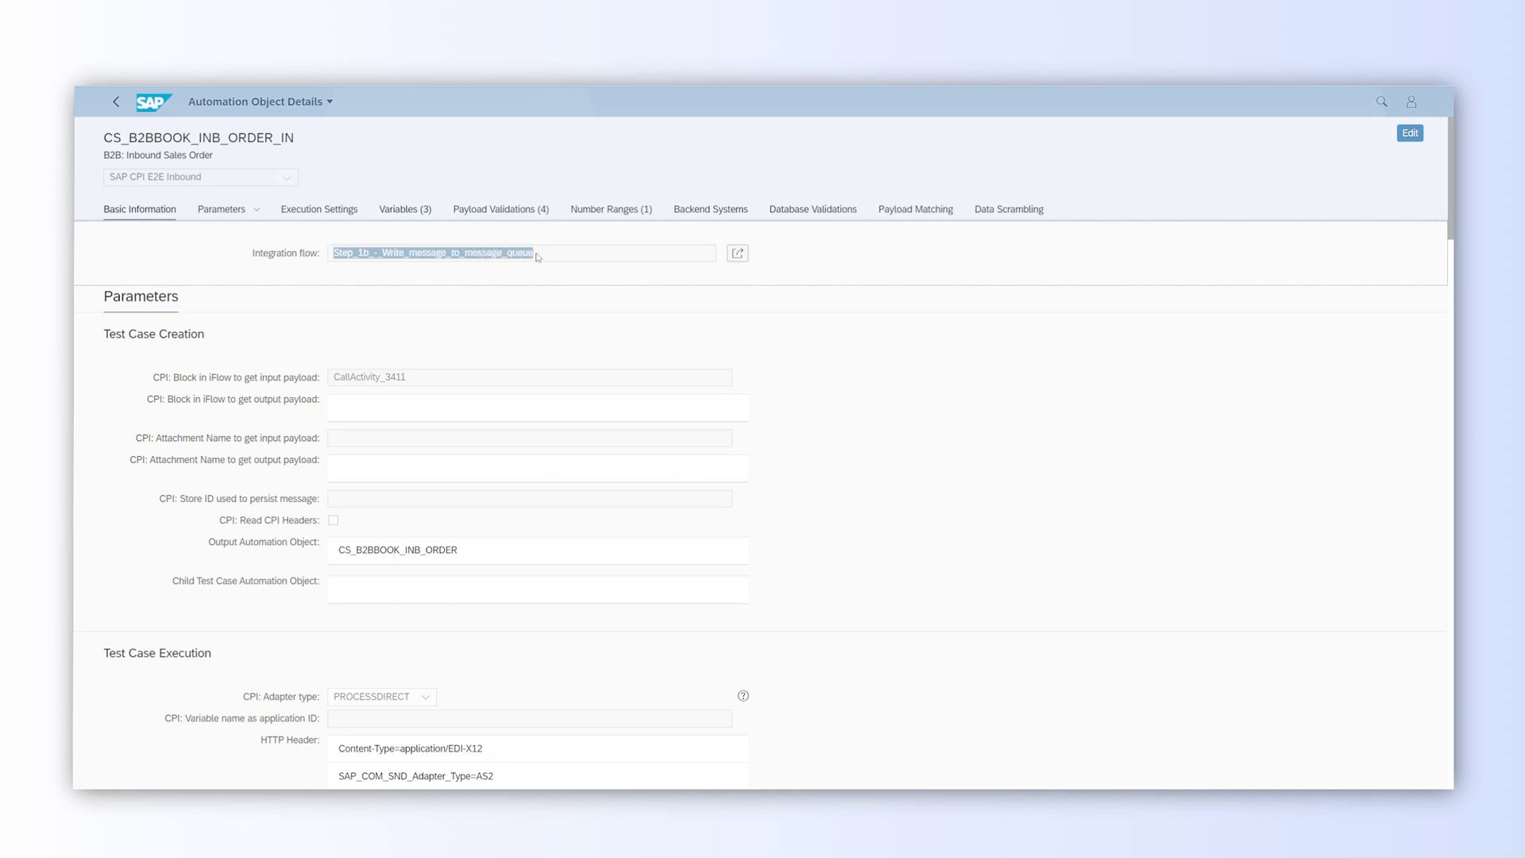
left_click(457, 298)
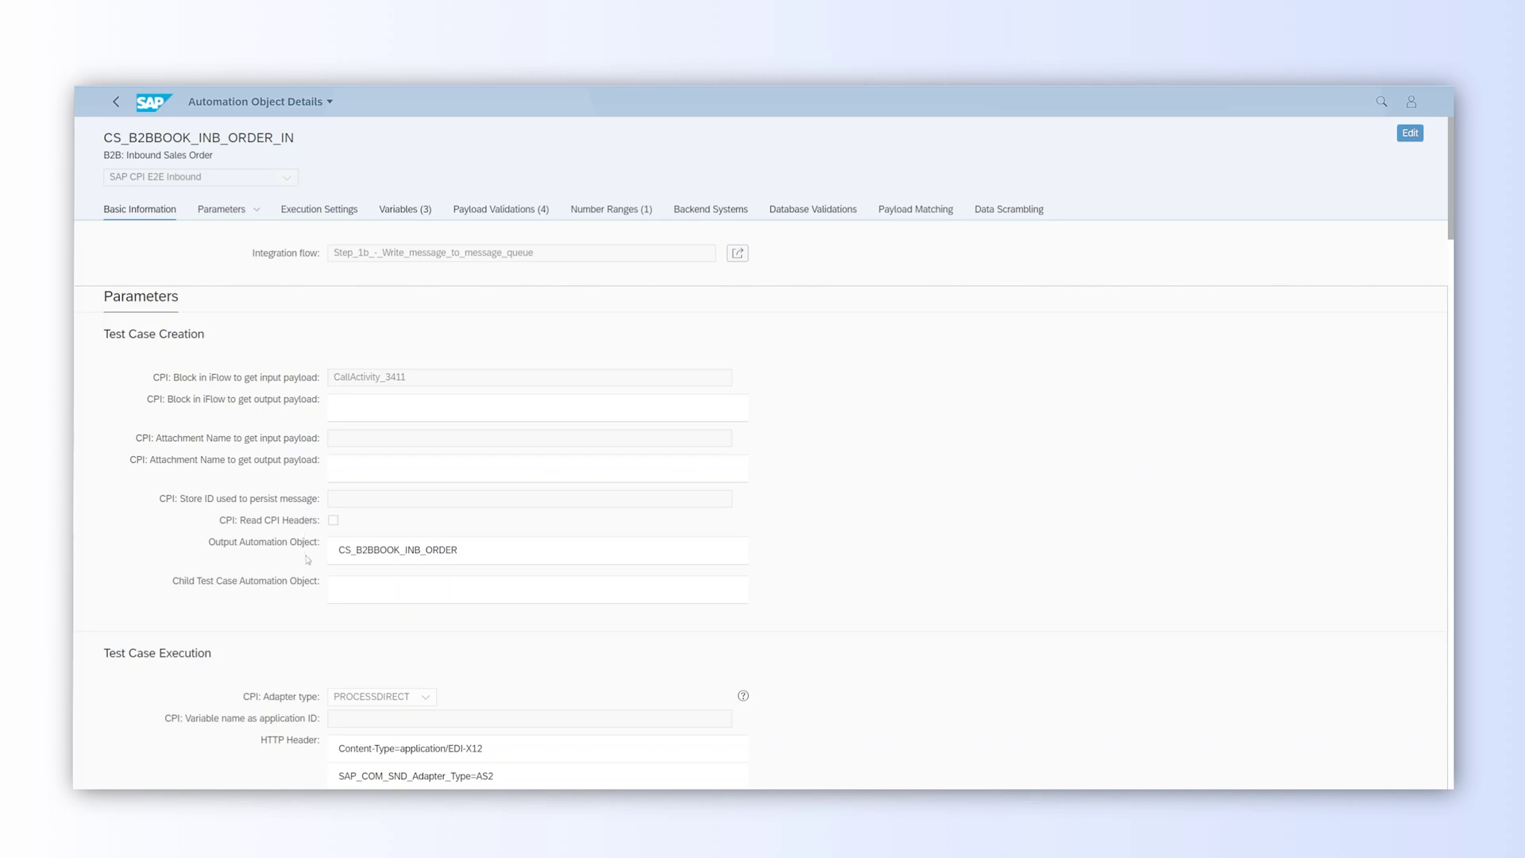
left_click_drag(463, 558, 340, 560)
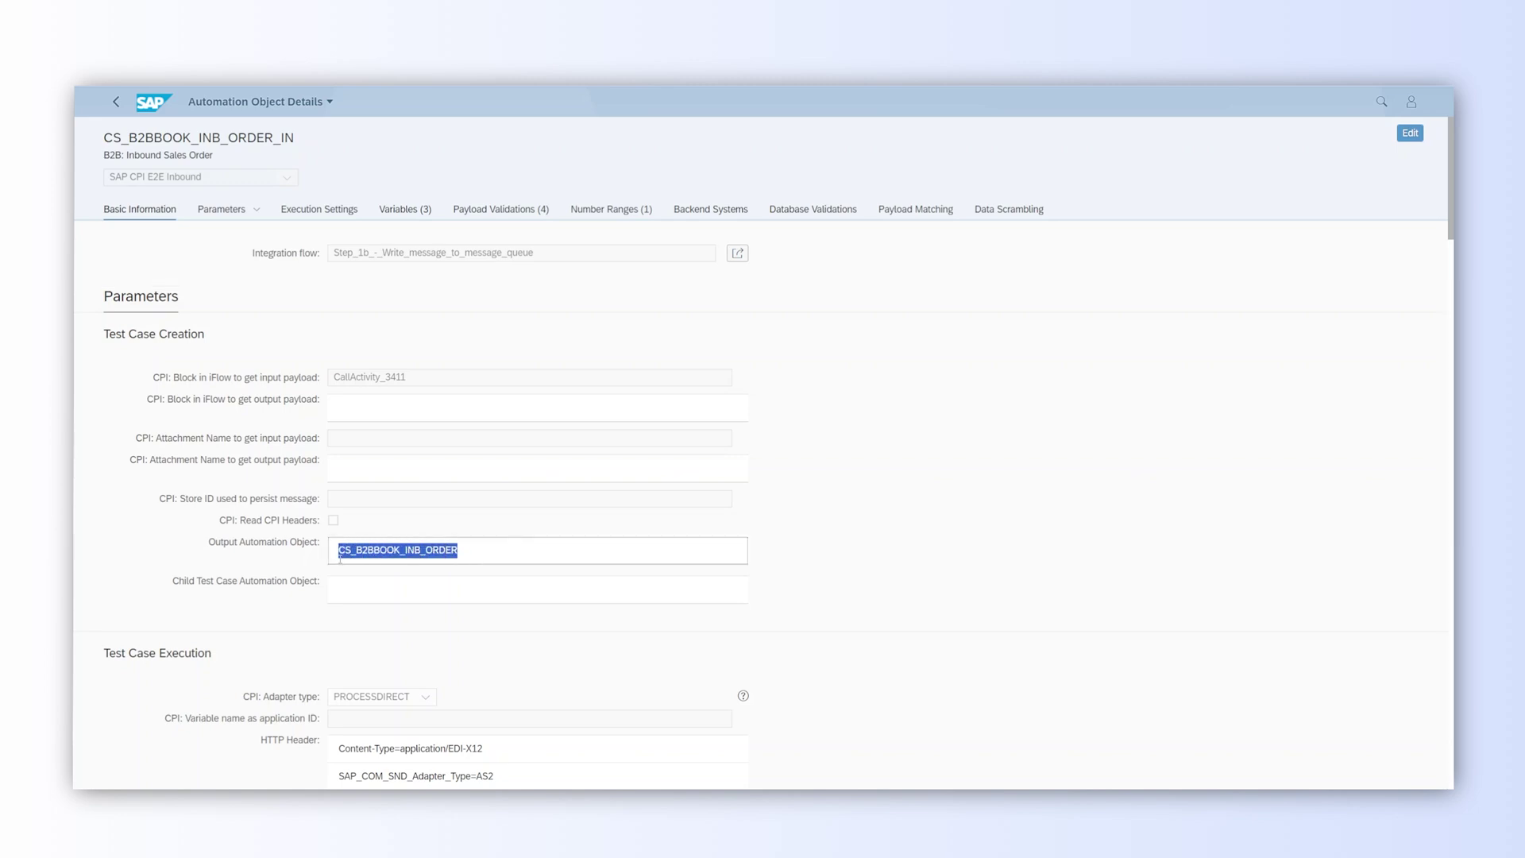
left_click(413, 499)
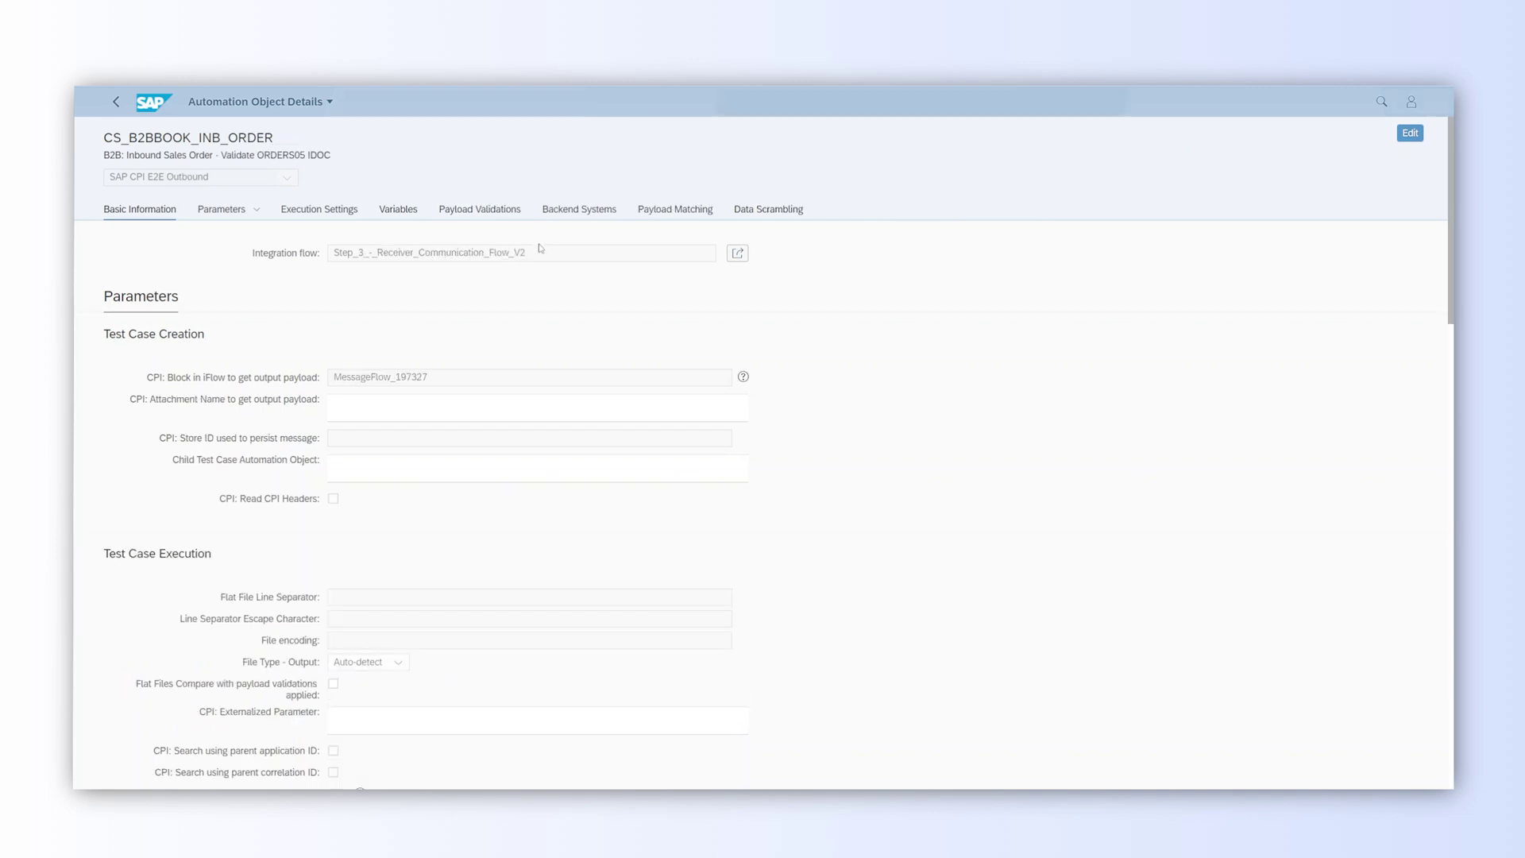
Highlight the Step_1b_-_Write_message_to_message_queue flow and MessageFlow_197327 block names.
left_click_drag(539, 255, 334, 253)
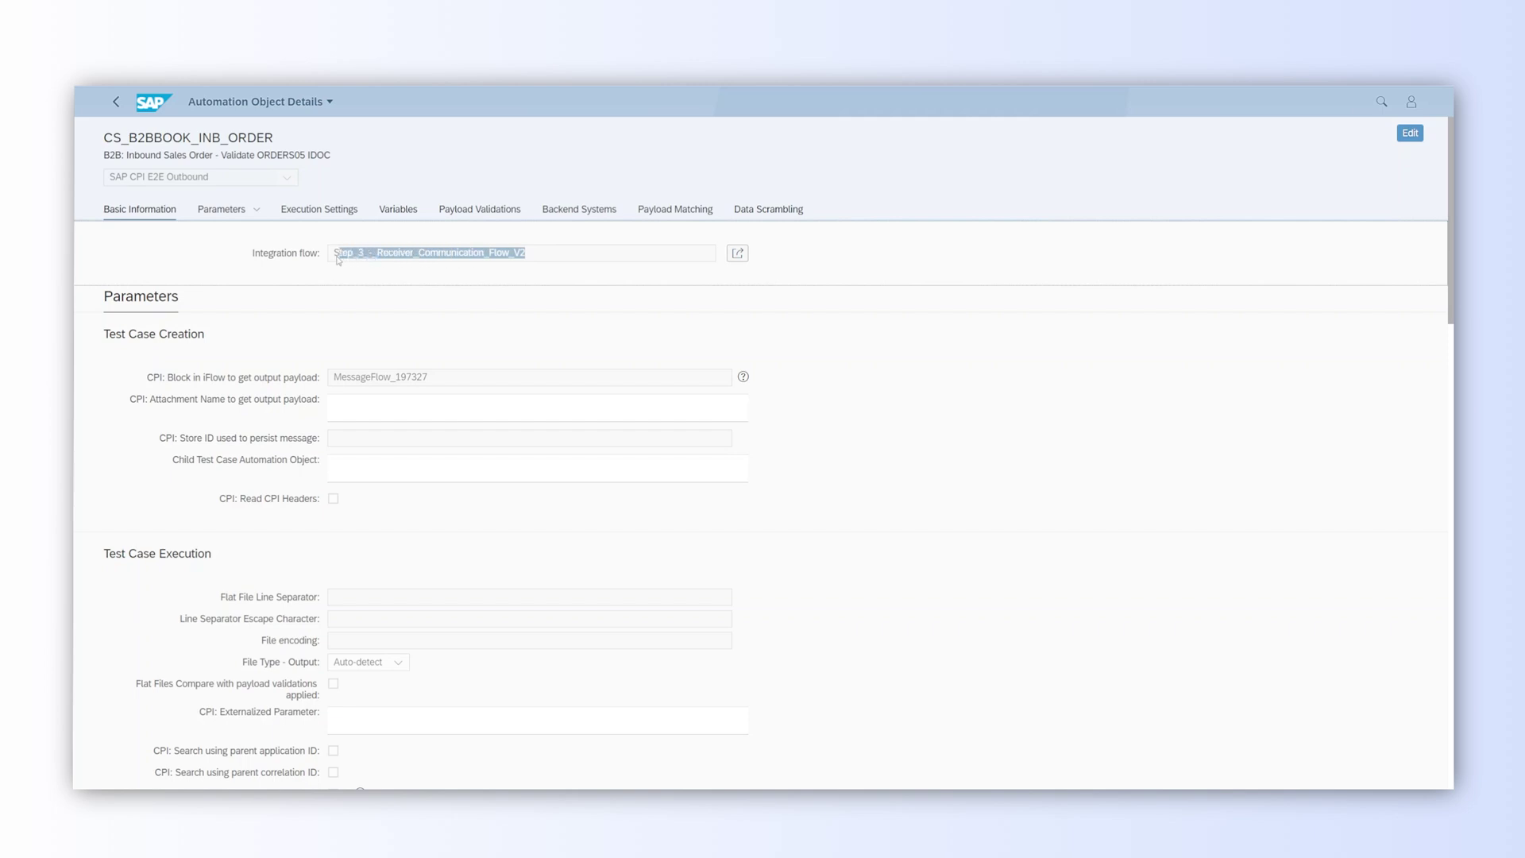
left_click(394, 296)
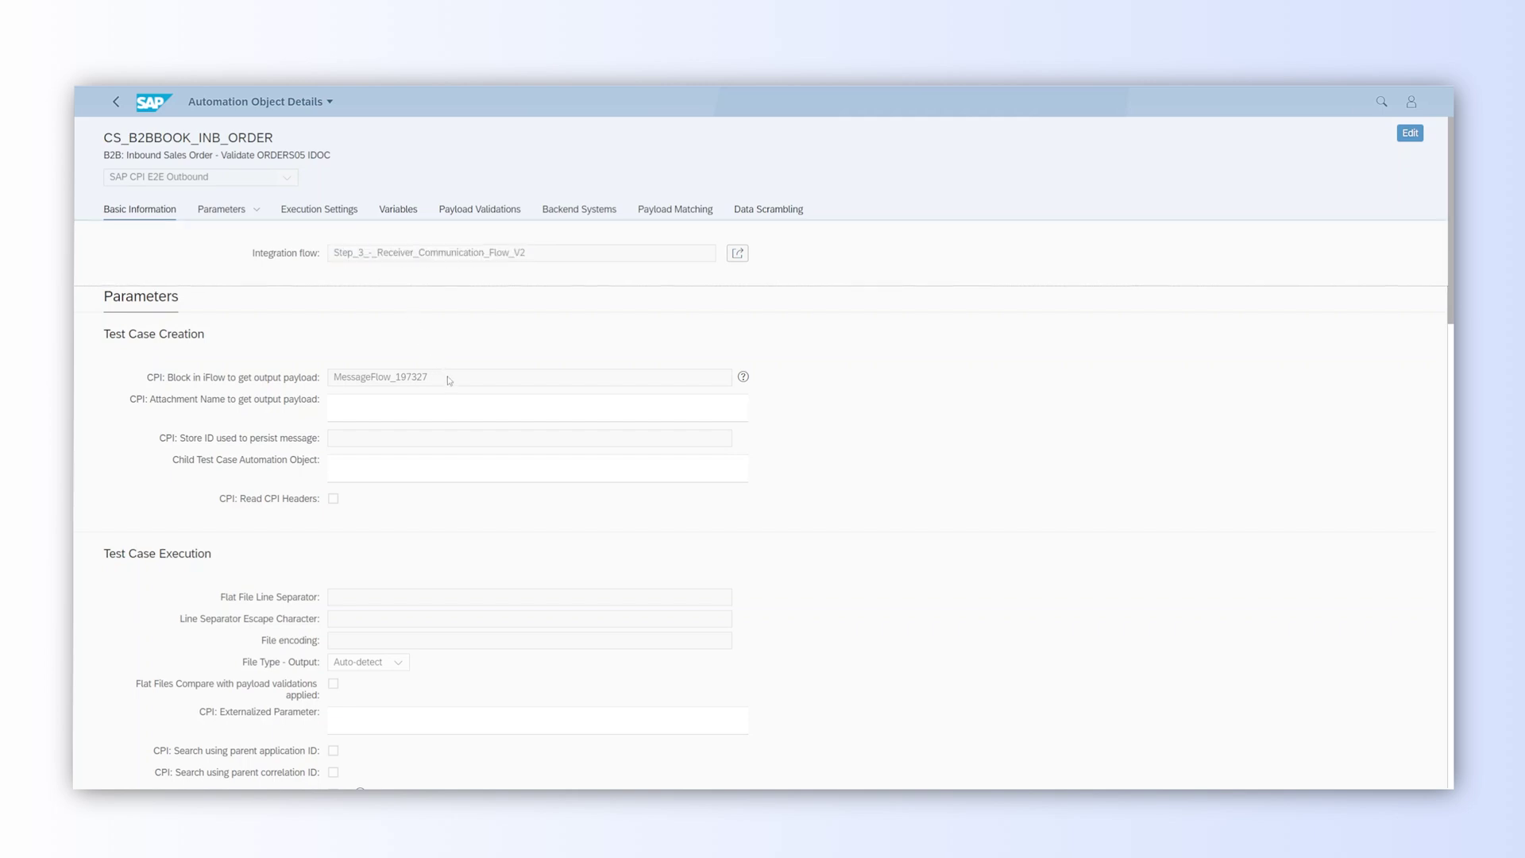
left_click_drag(445, 378, 332, 379)
left_click(362, 352)
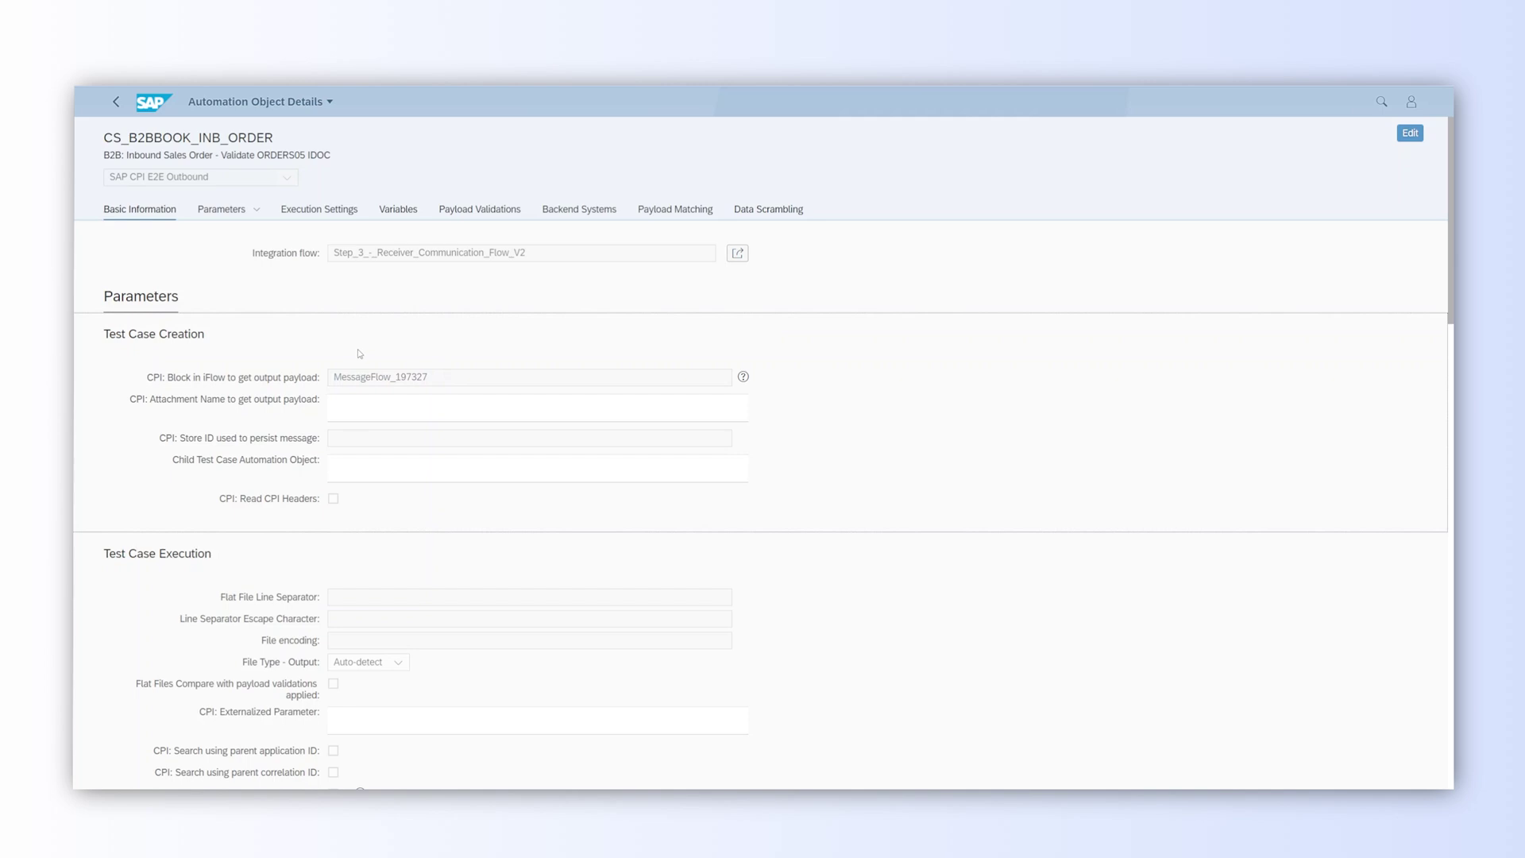
scroll(357, 365, "down", 5)
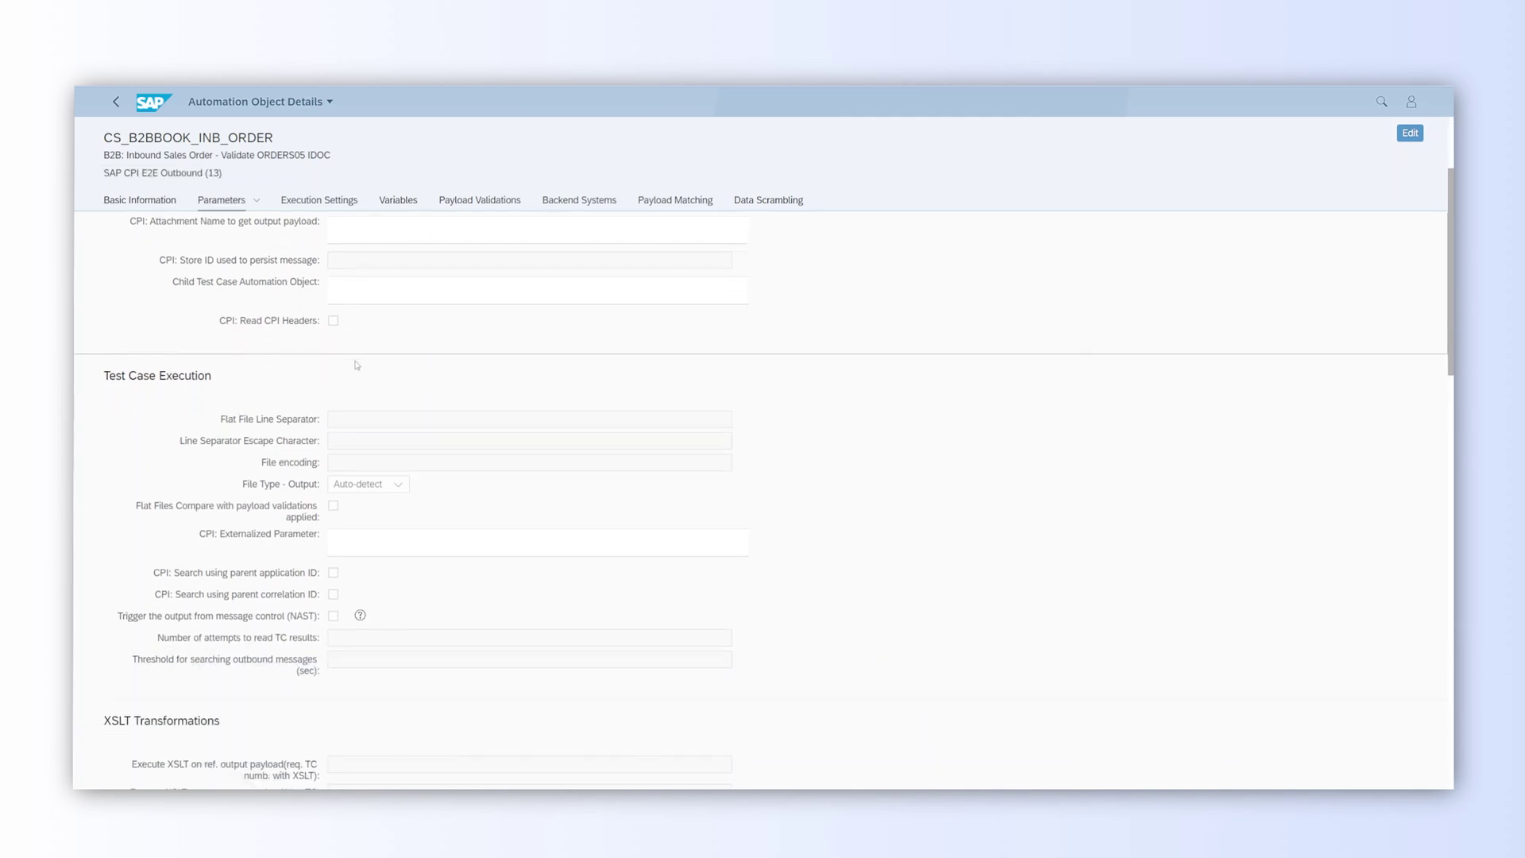
scroll(357, 365, "up", 5)
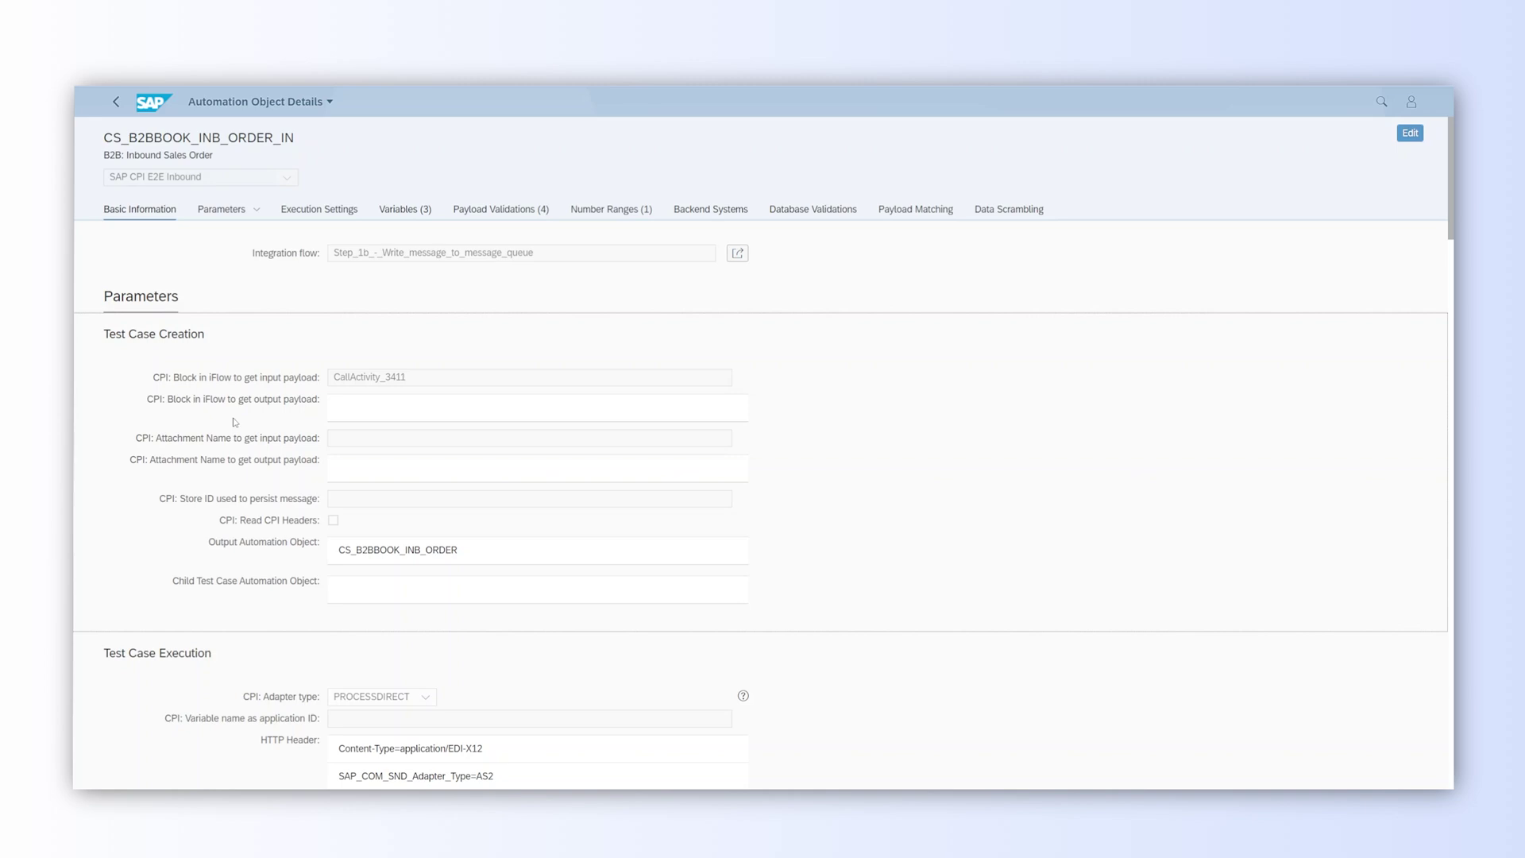
scroll(235, 422, "down", 5)
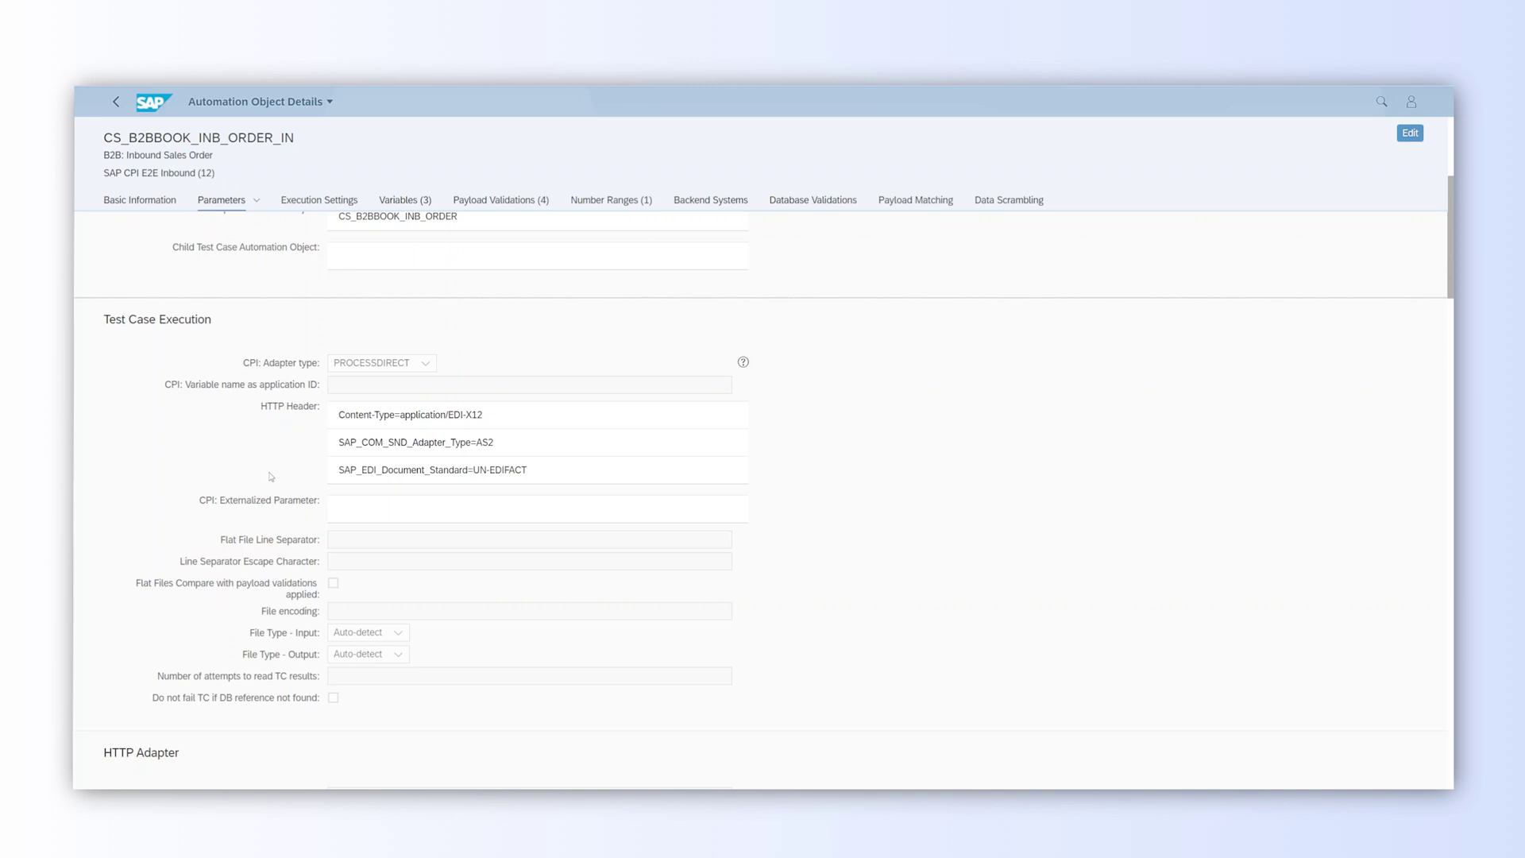
scroll(270, 477, "down", 6)
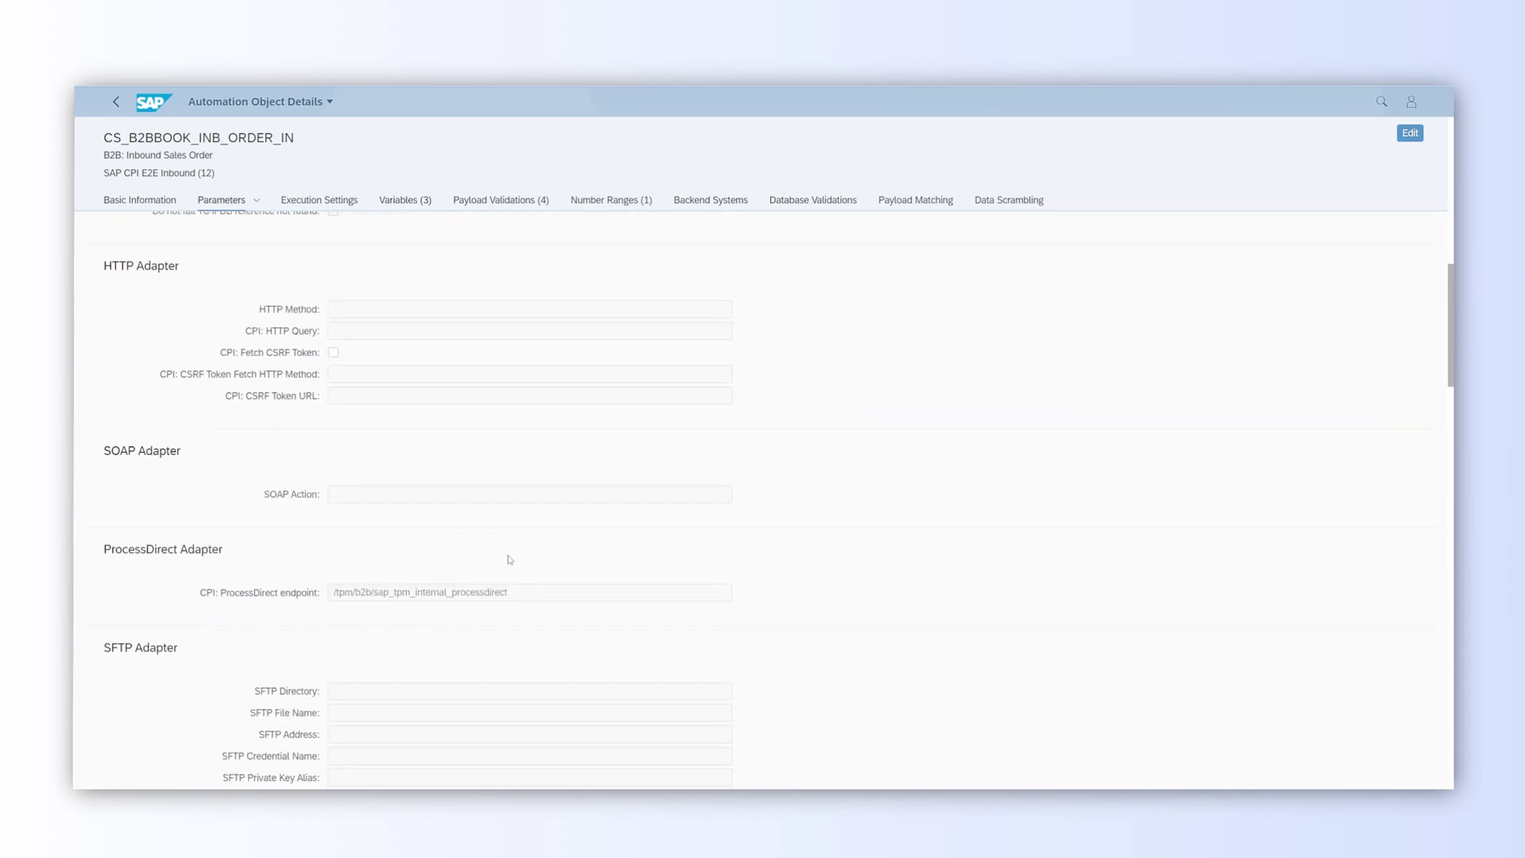
left_click_drag(512, 592, 335, 598)
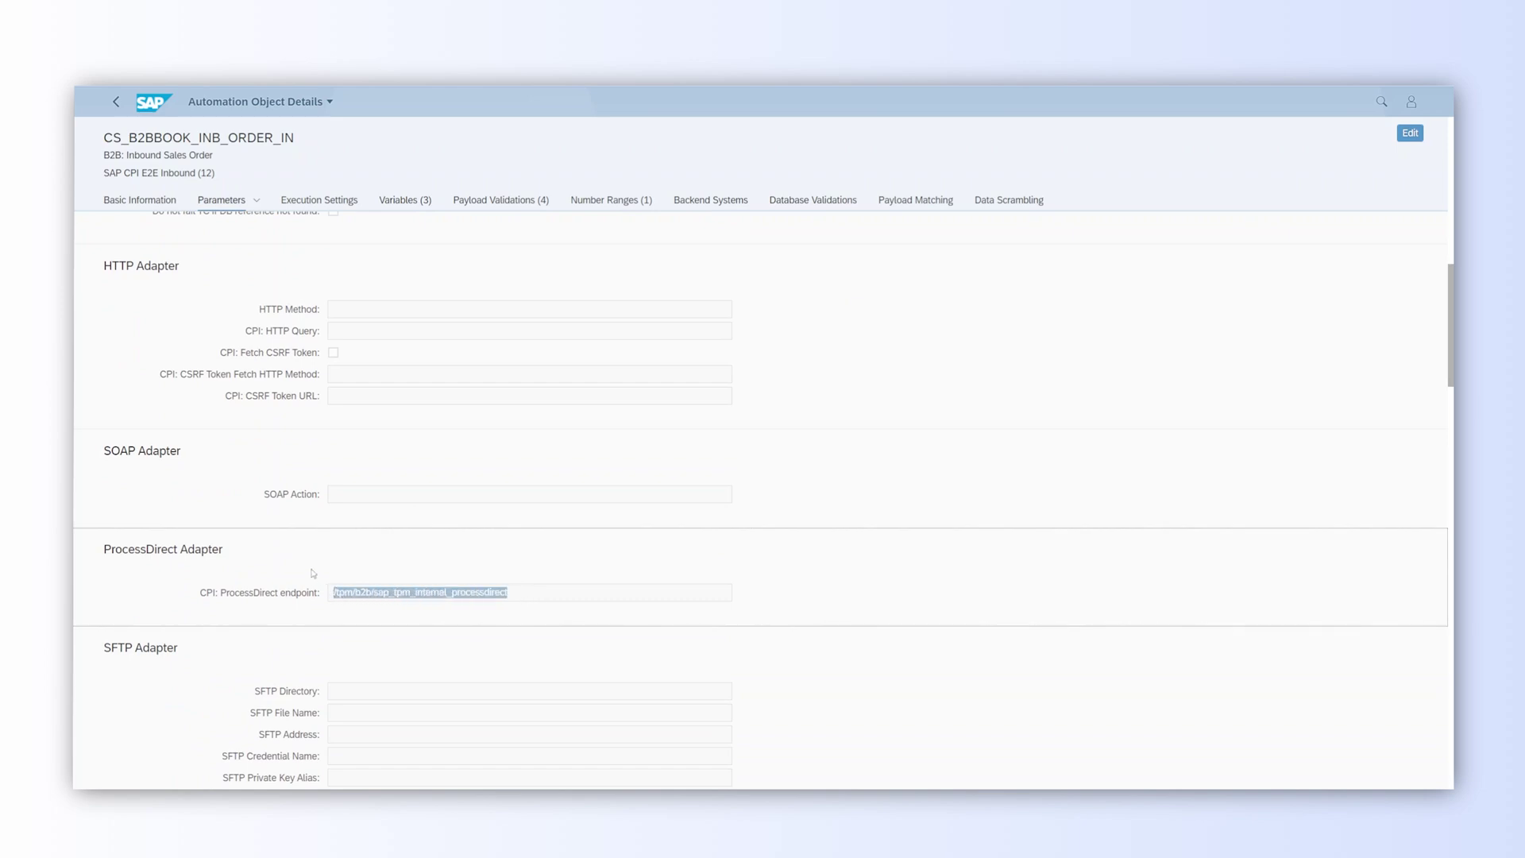
left_click(313, 573)
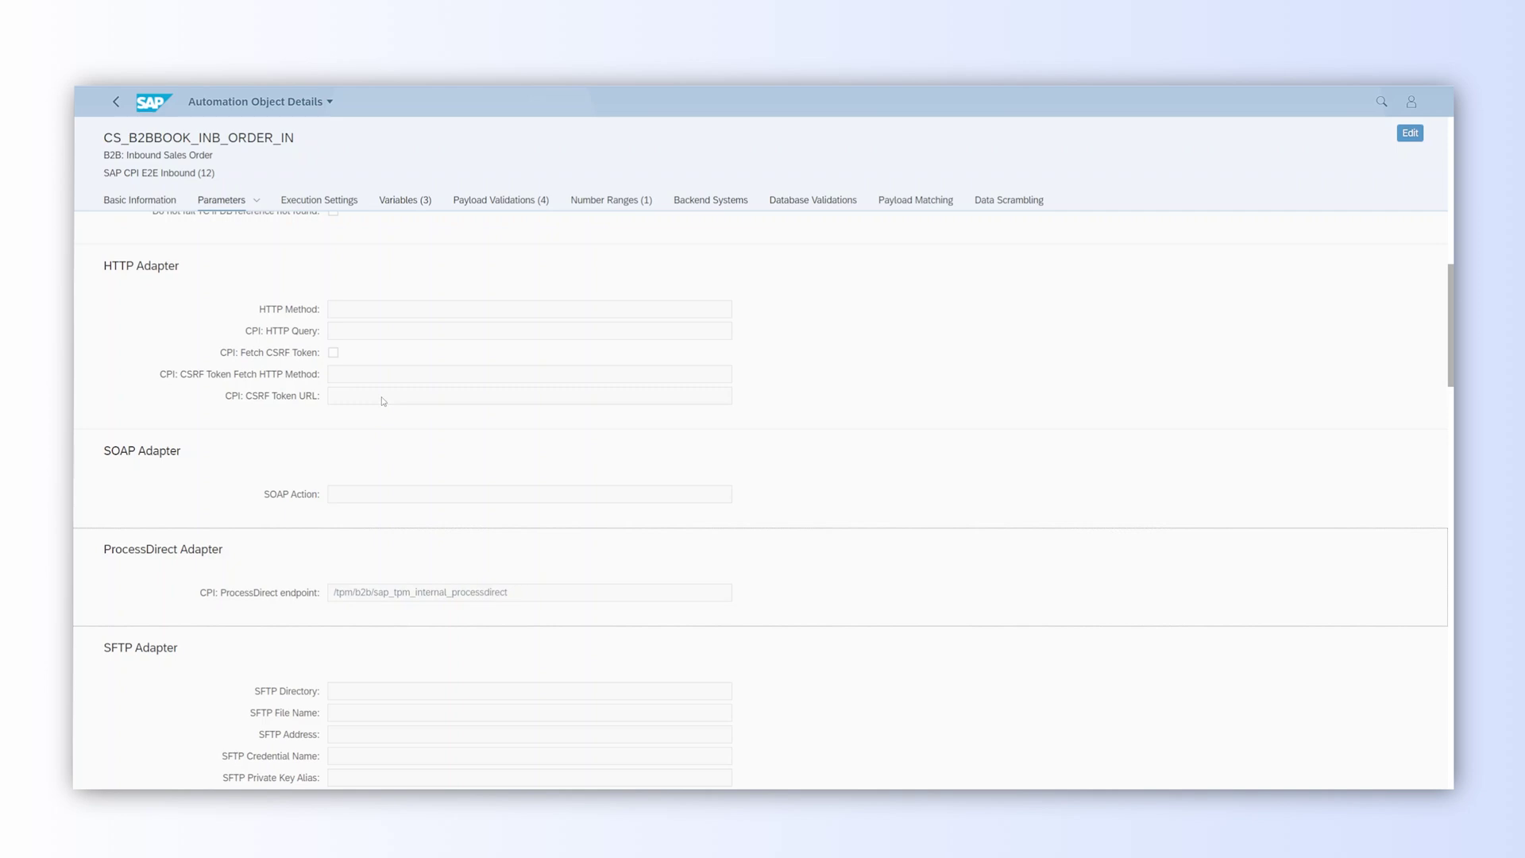
scroll(382, 401, "up", 10)
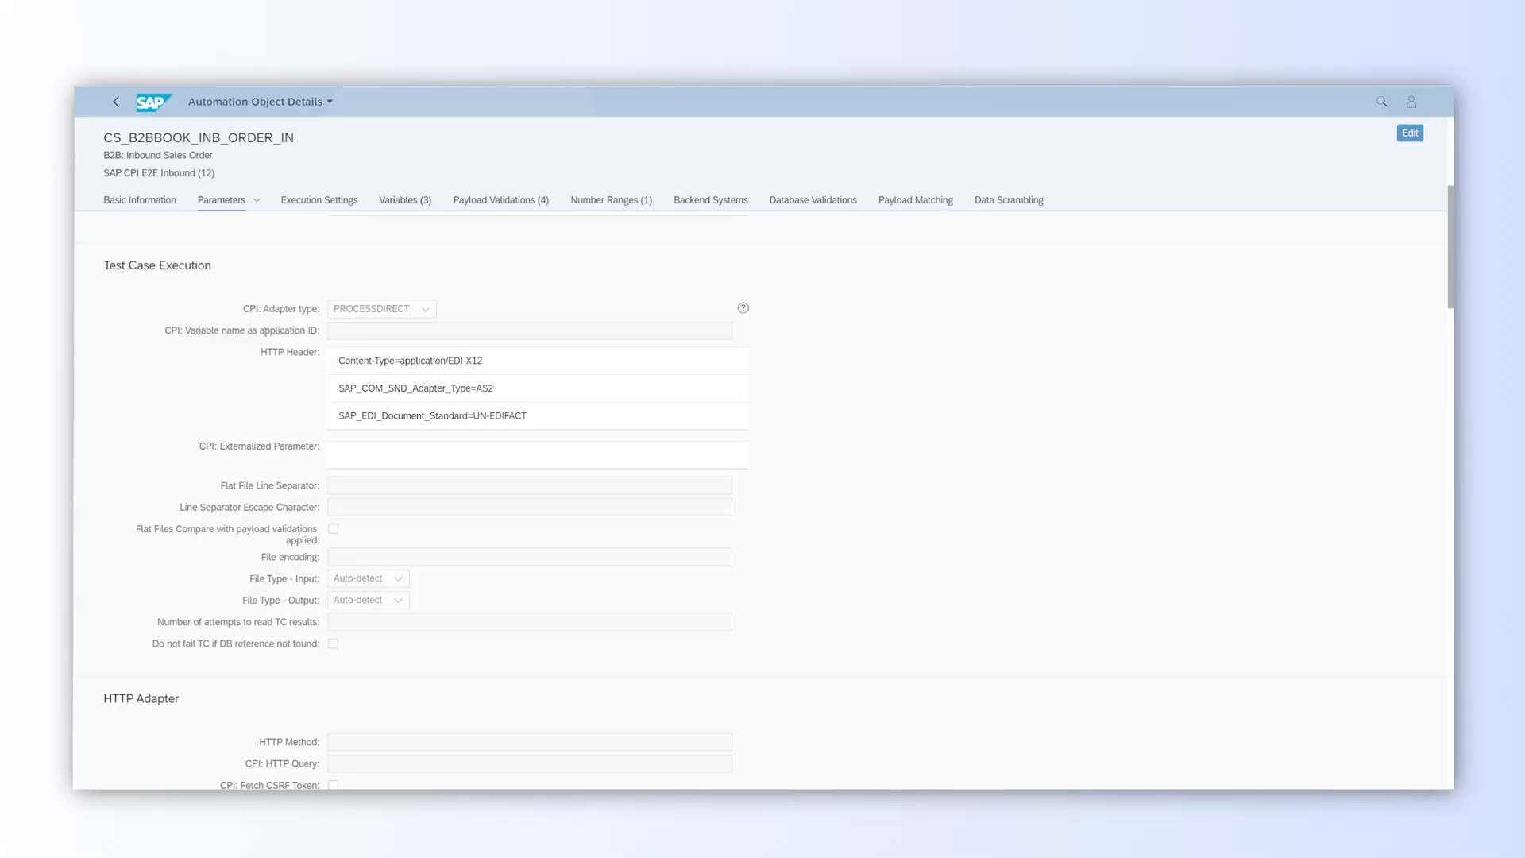
Review the PO variable's Read & Replace regex, cancel, and jump to Number Ranges.
left_click(401, 208)
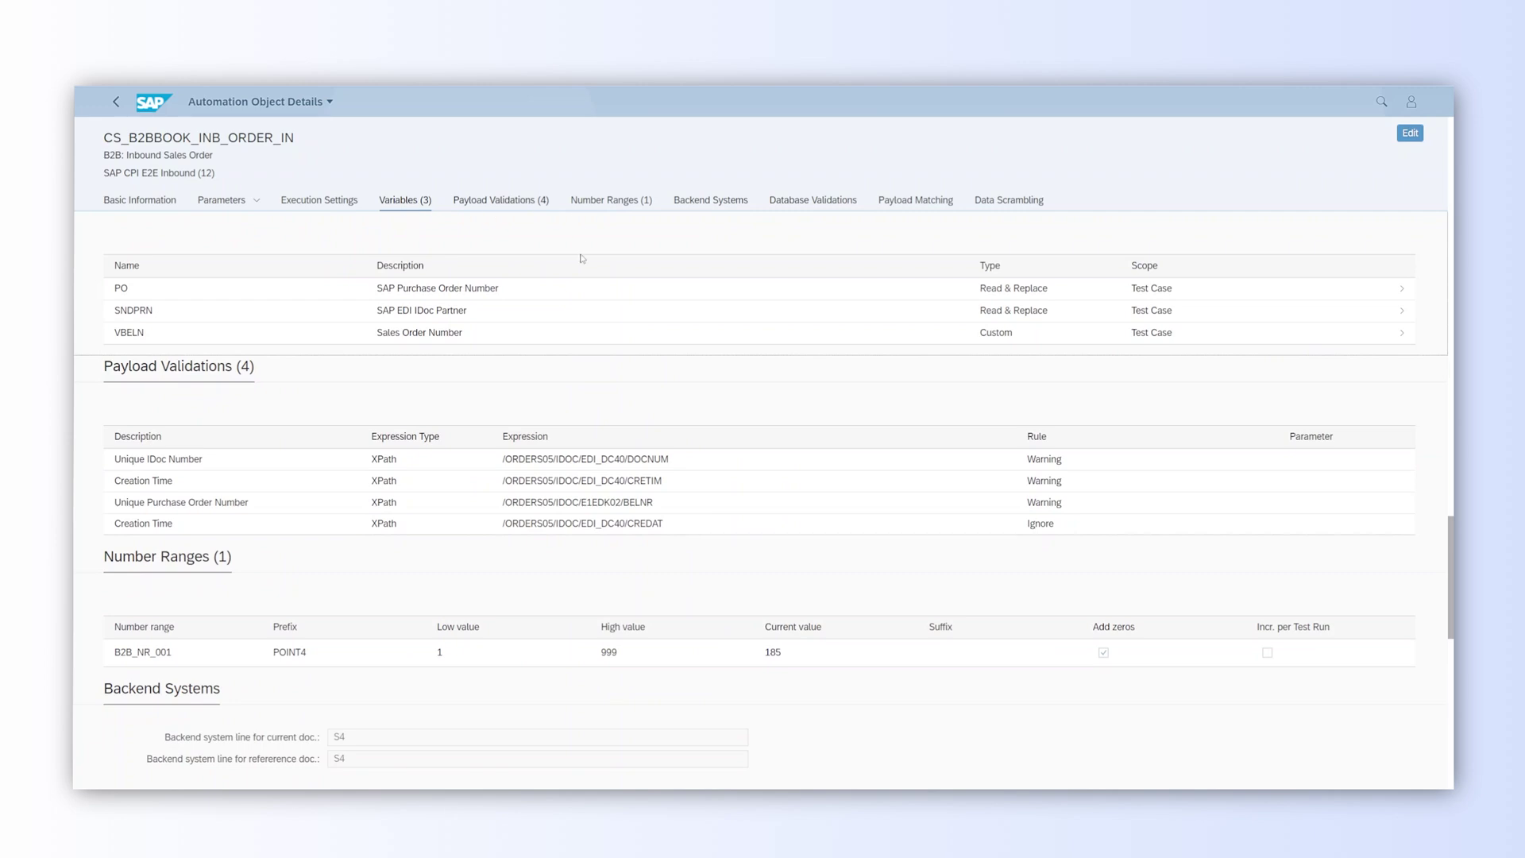
left_click(437, 290)
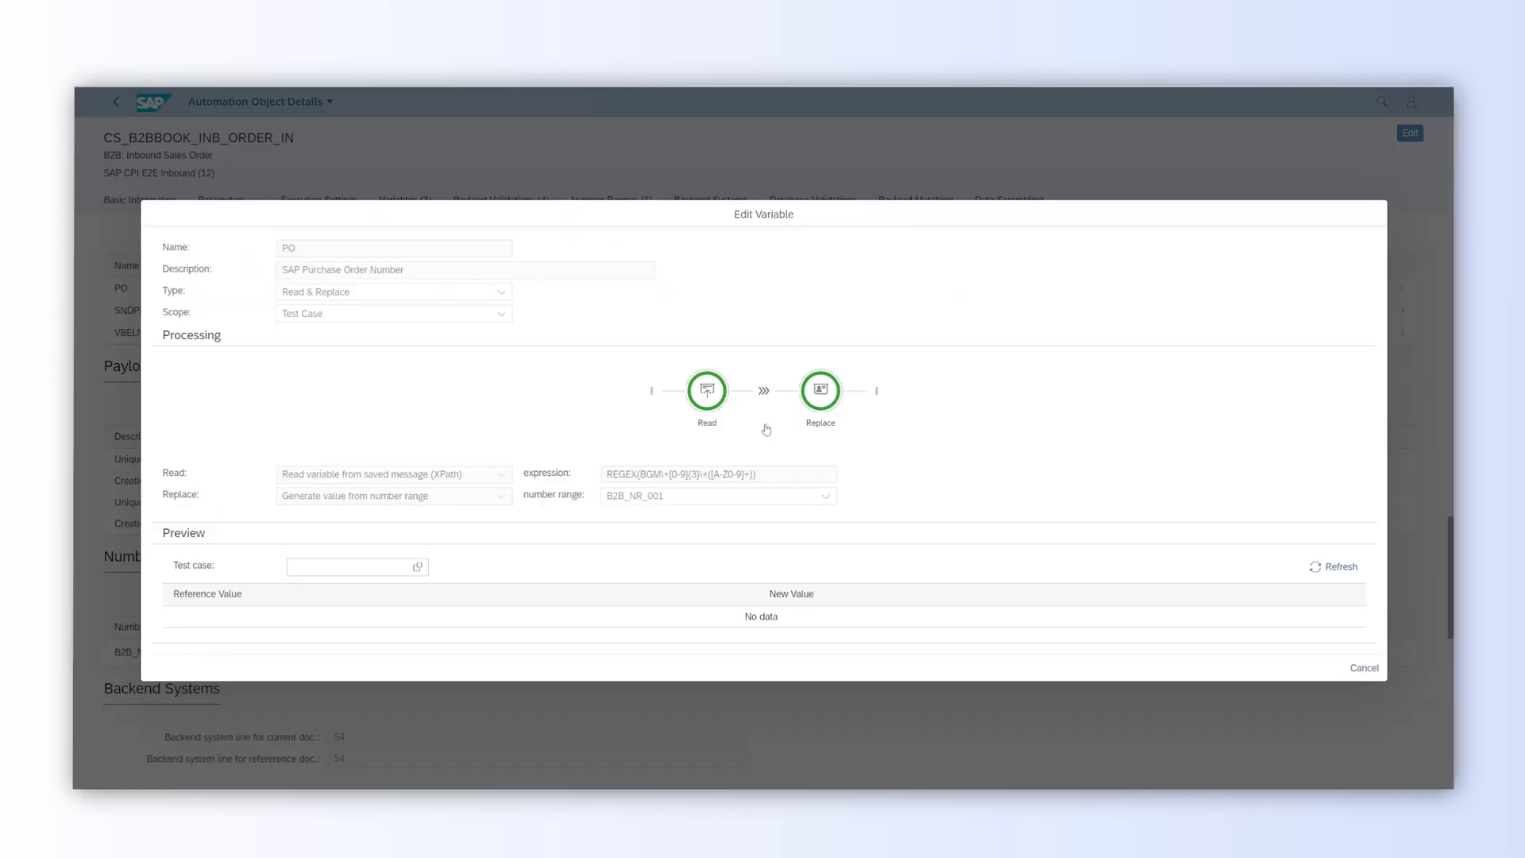
left_click_drag(782, 480, 607, 493)
left_click(979, 447)
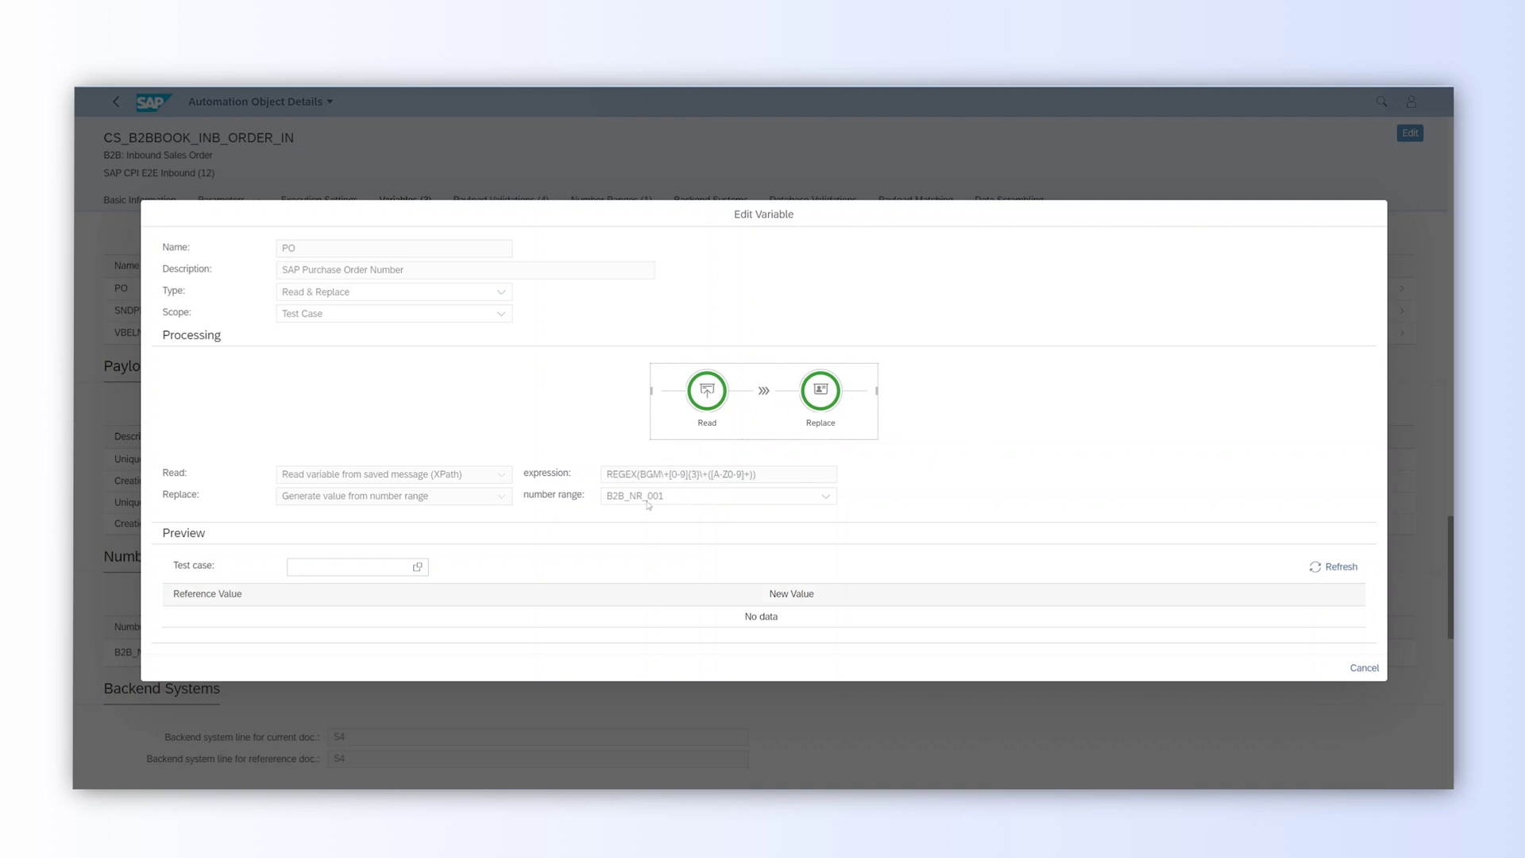
left_click(1358, 668)
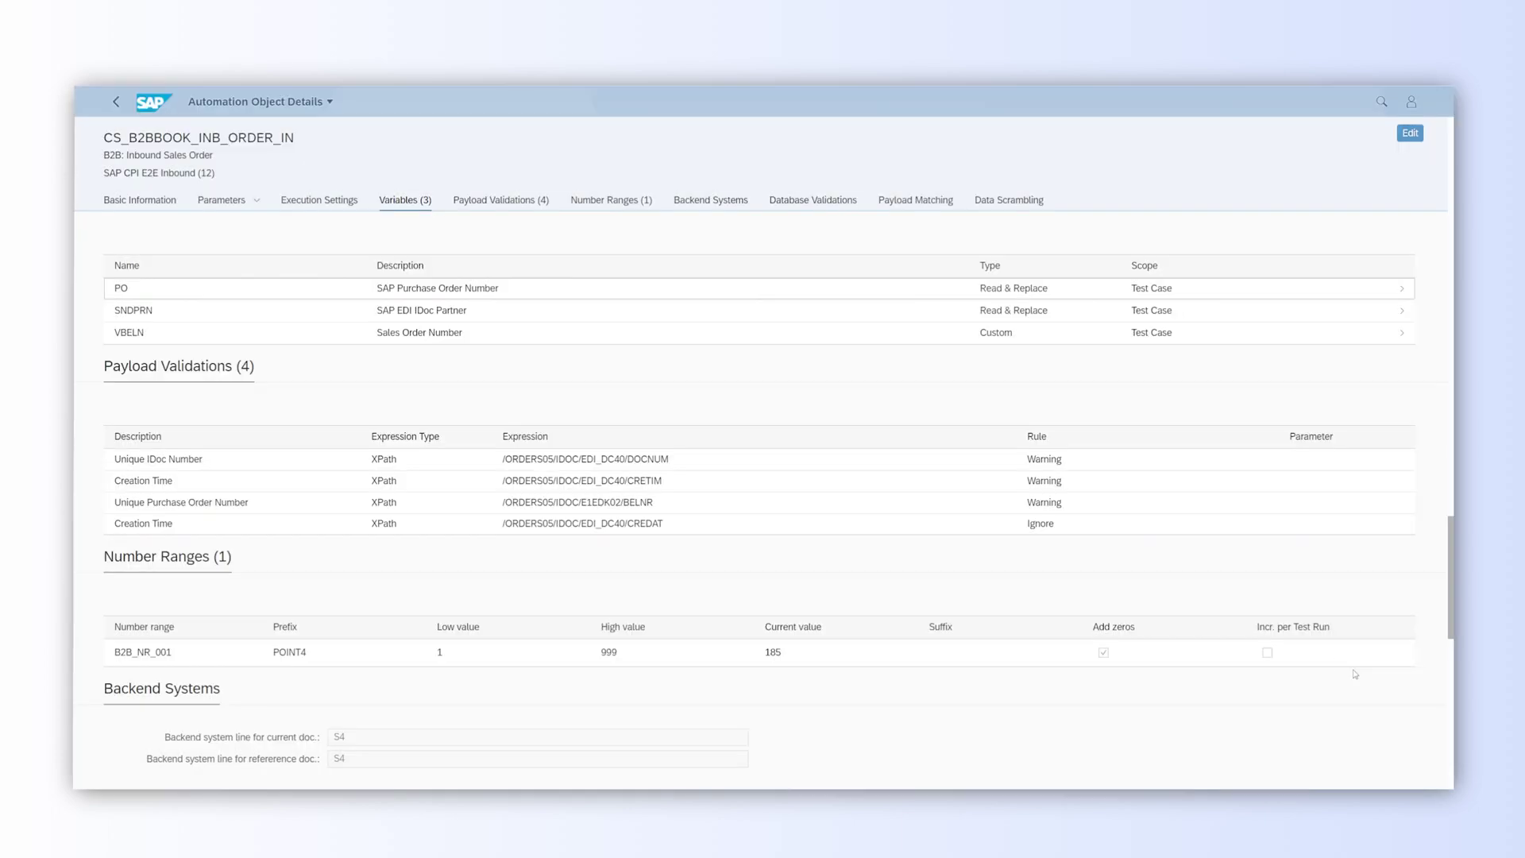
left_click(605, 202)
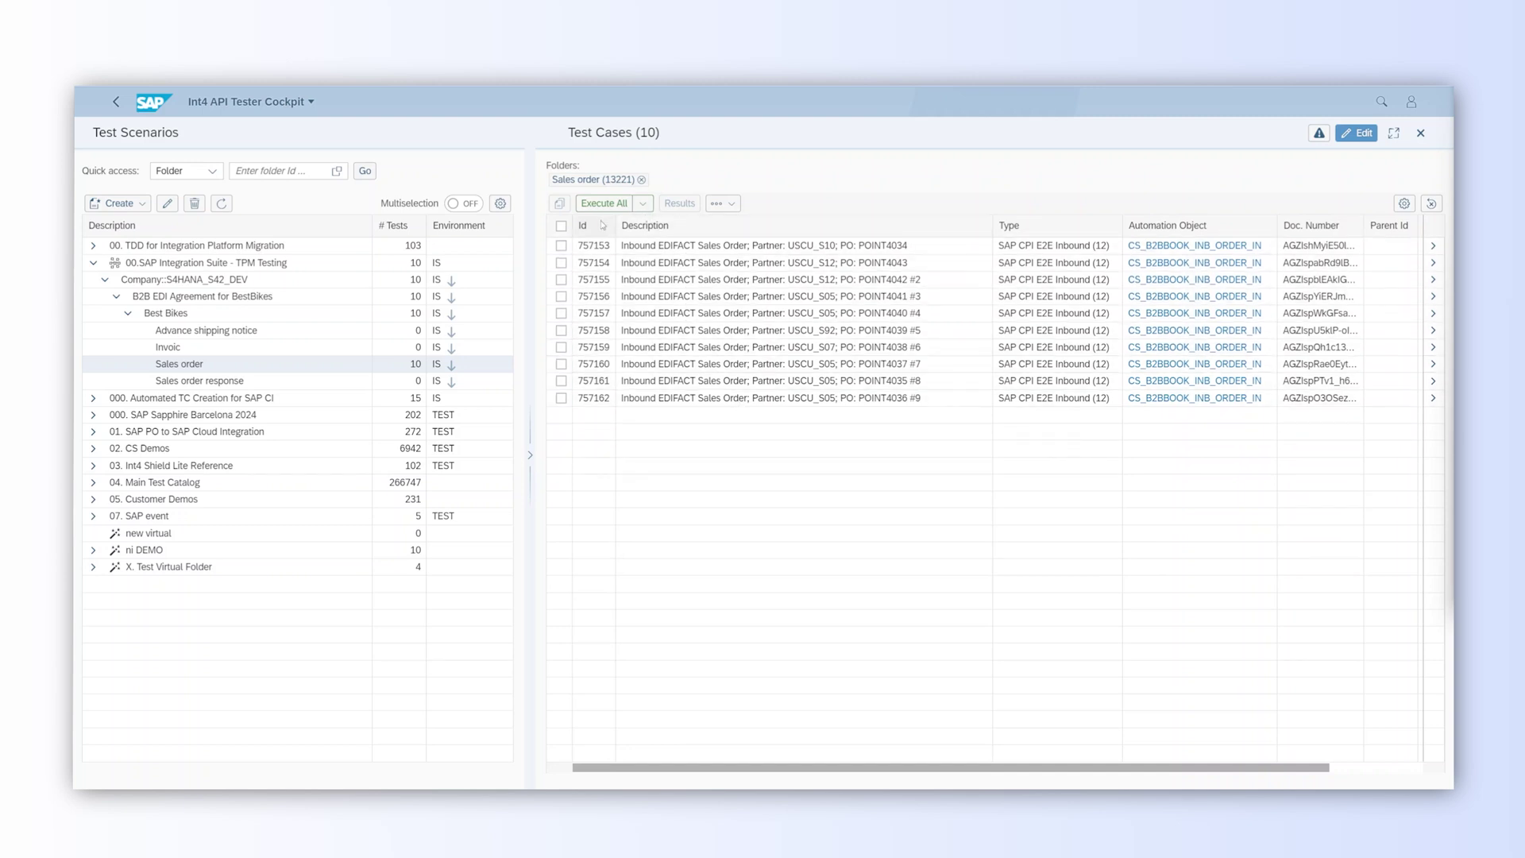
Run all ten Sales order test cases with parameters in environment IS.
left_click(561, 227)
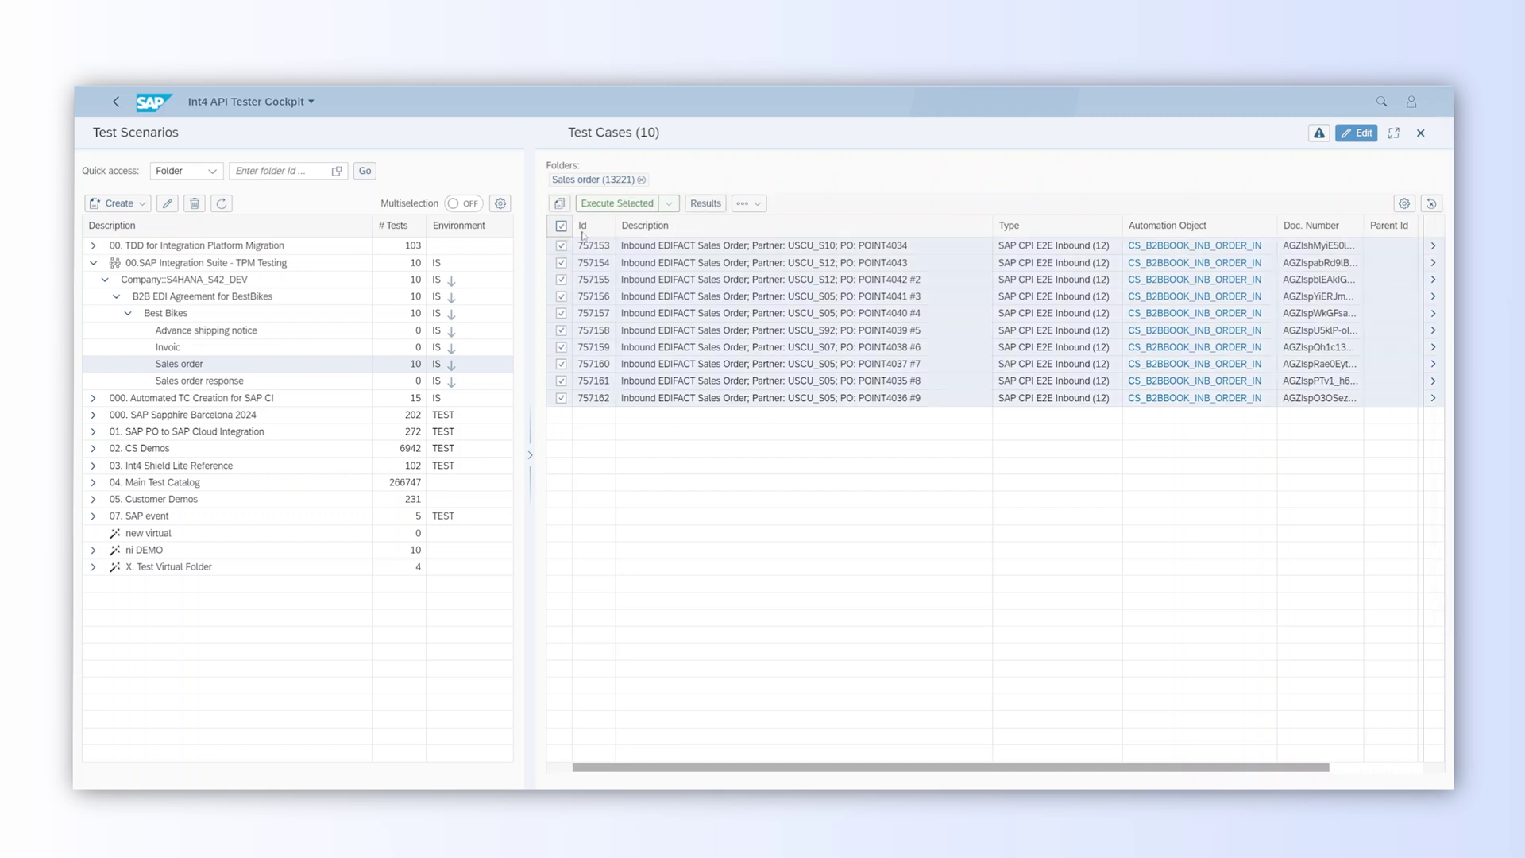
left_click(670, 204)
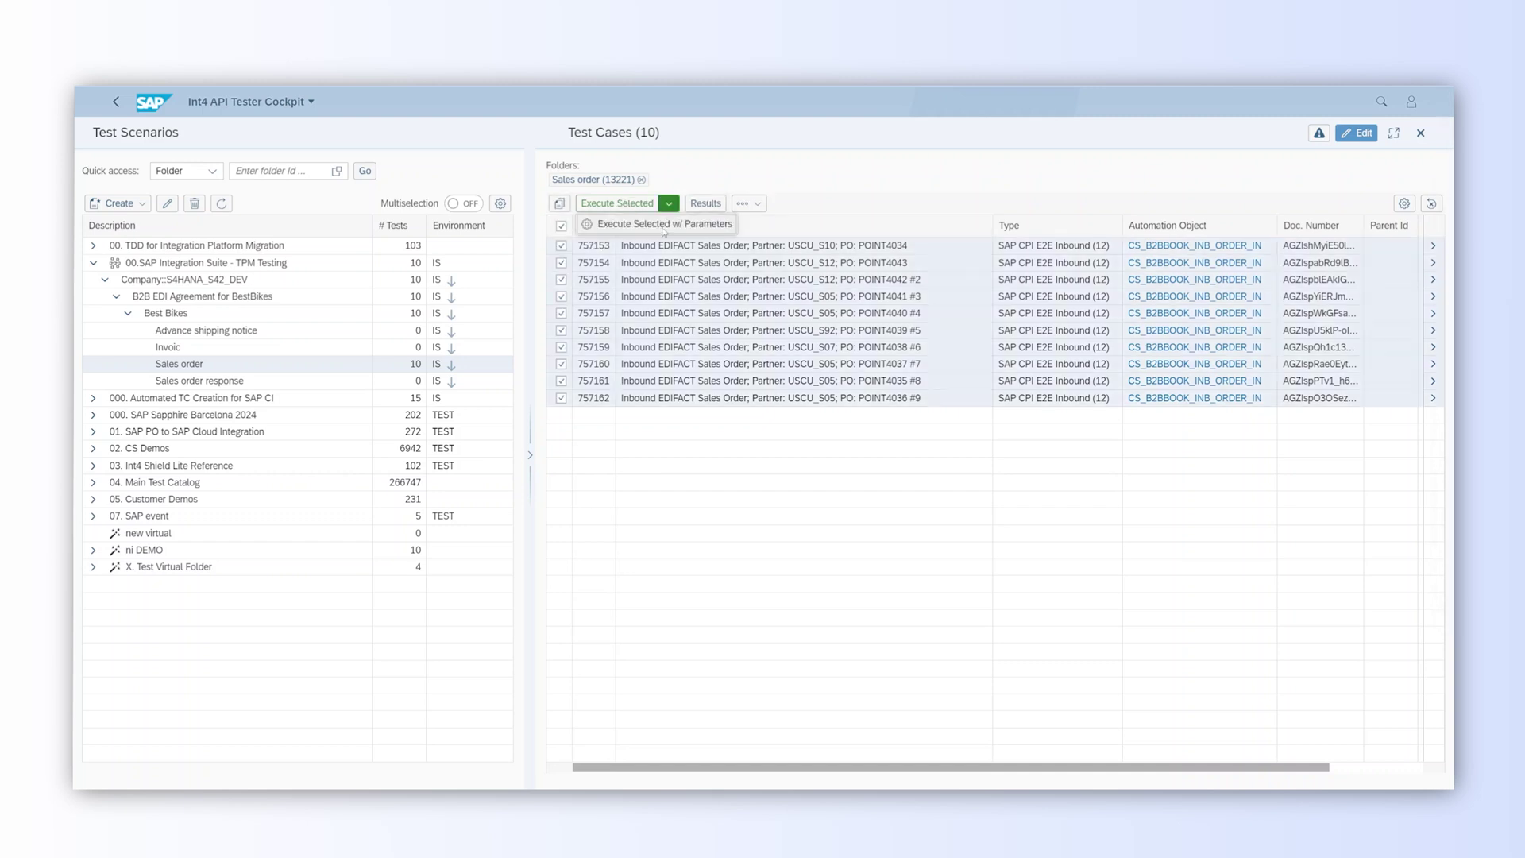
left_click(664, 225)
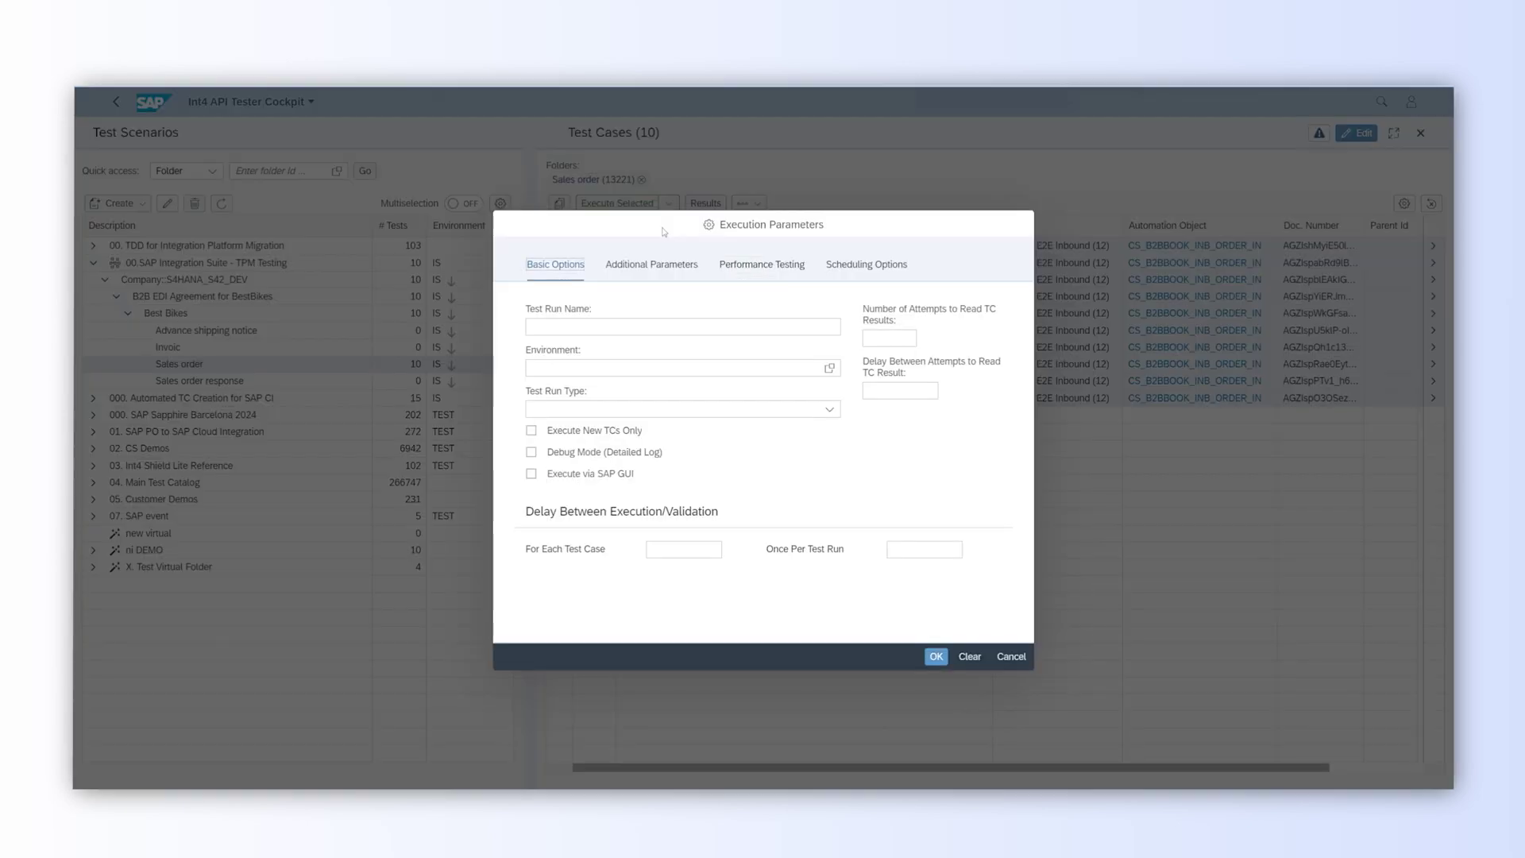
left_click(831, 369)
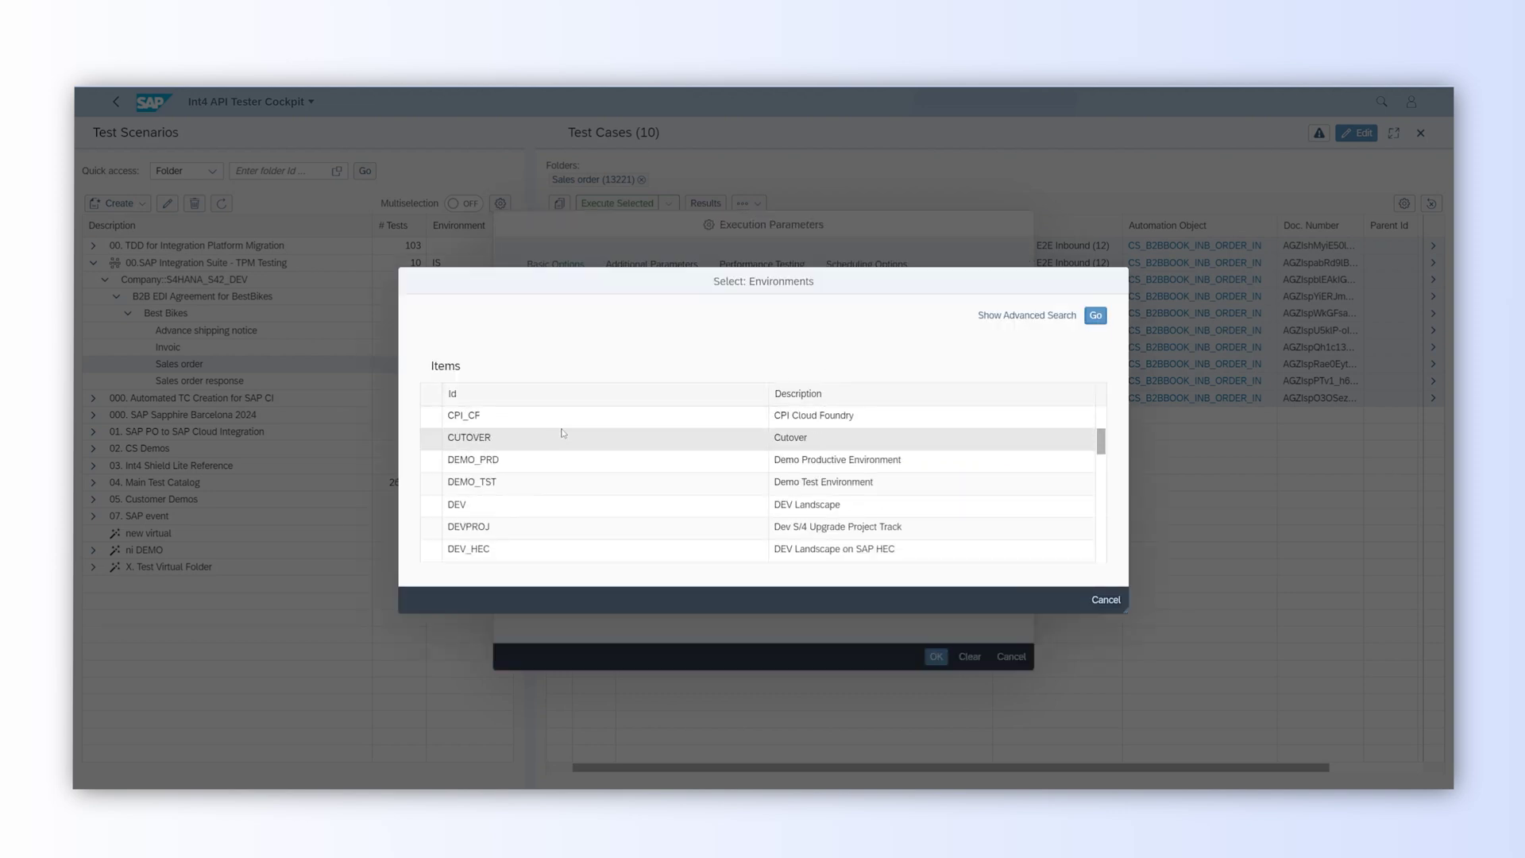
scroll(562, 433, "down", 3)
left_click(548, 437)
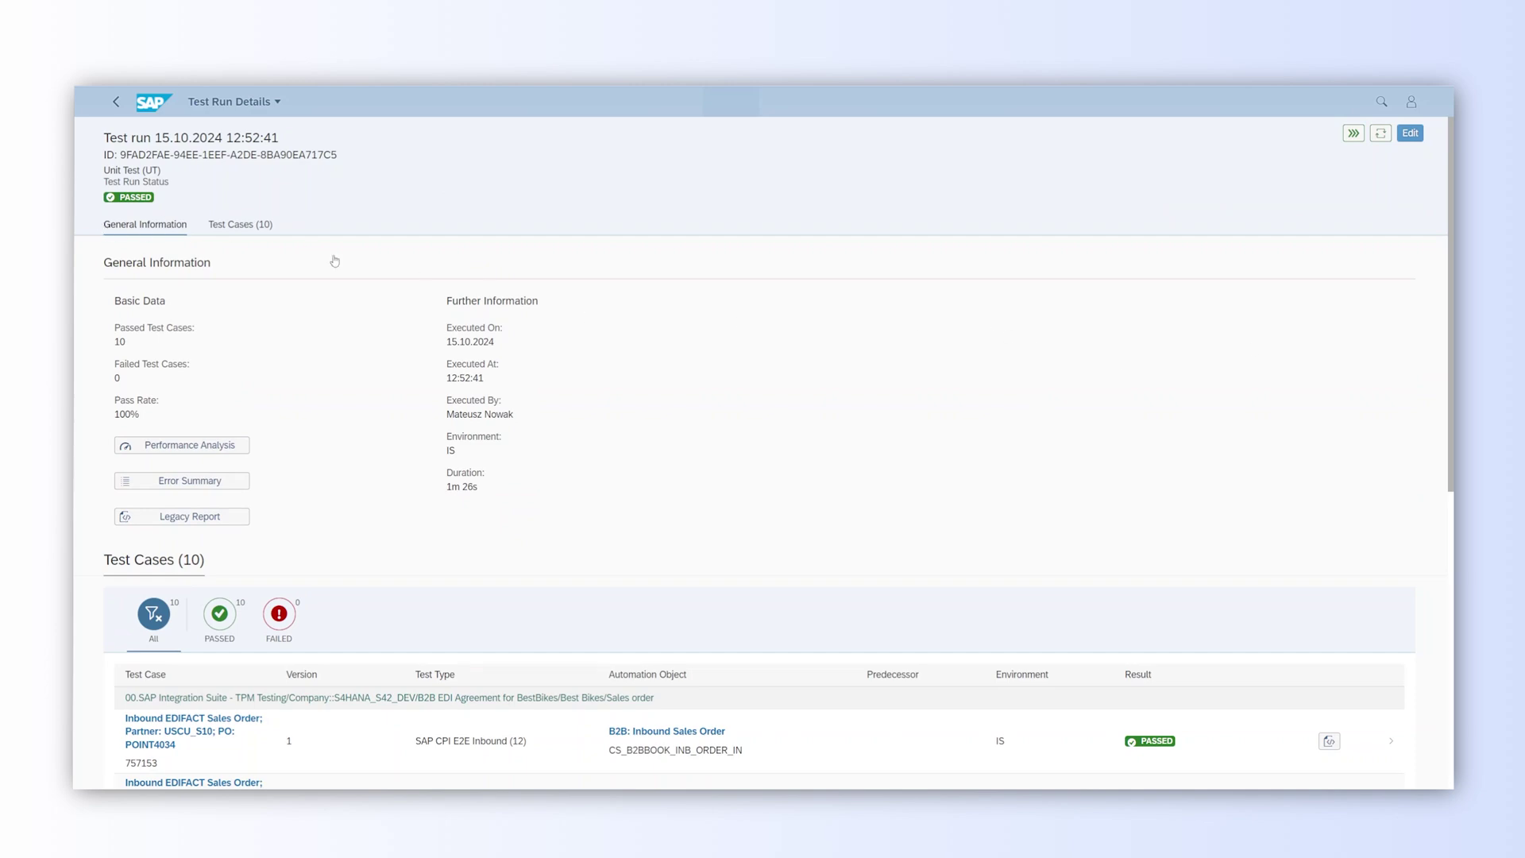
Scroll to the run's Test Cases table and open test case 757154.
scroll(475, 336, "down", 2)
scroll(475, 335, "down", 5)
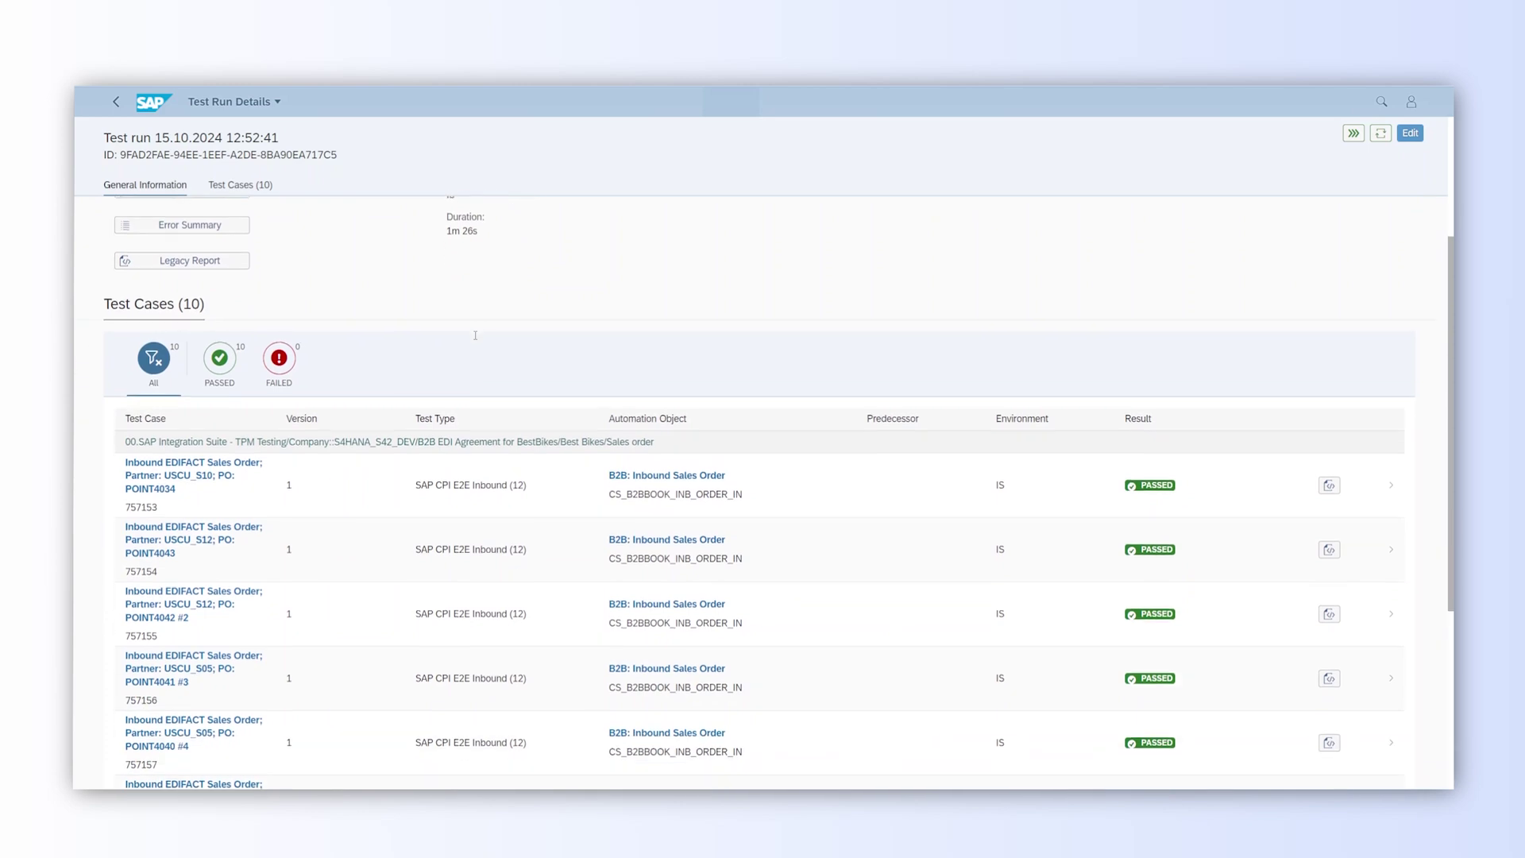
scroll(475, 335, "down", 3)
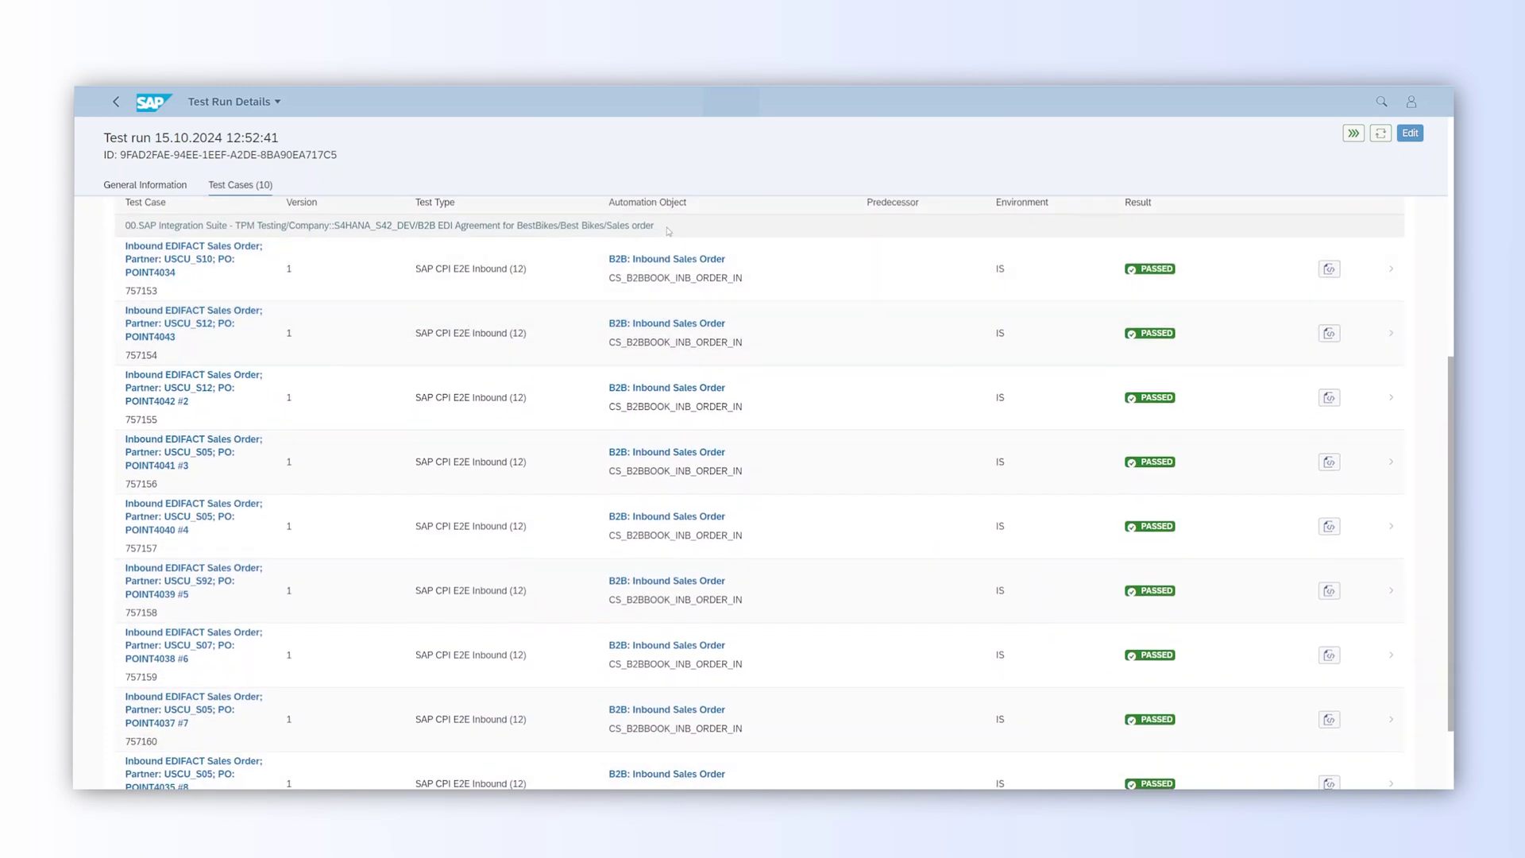
left_click_drag(656, 226, 328, 226)
left_click(328, 225)
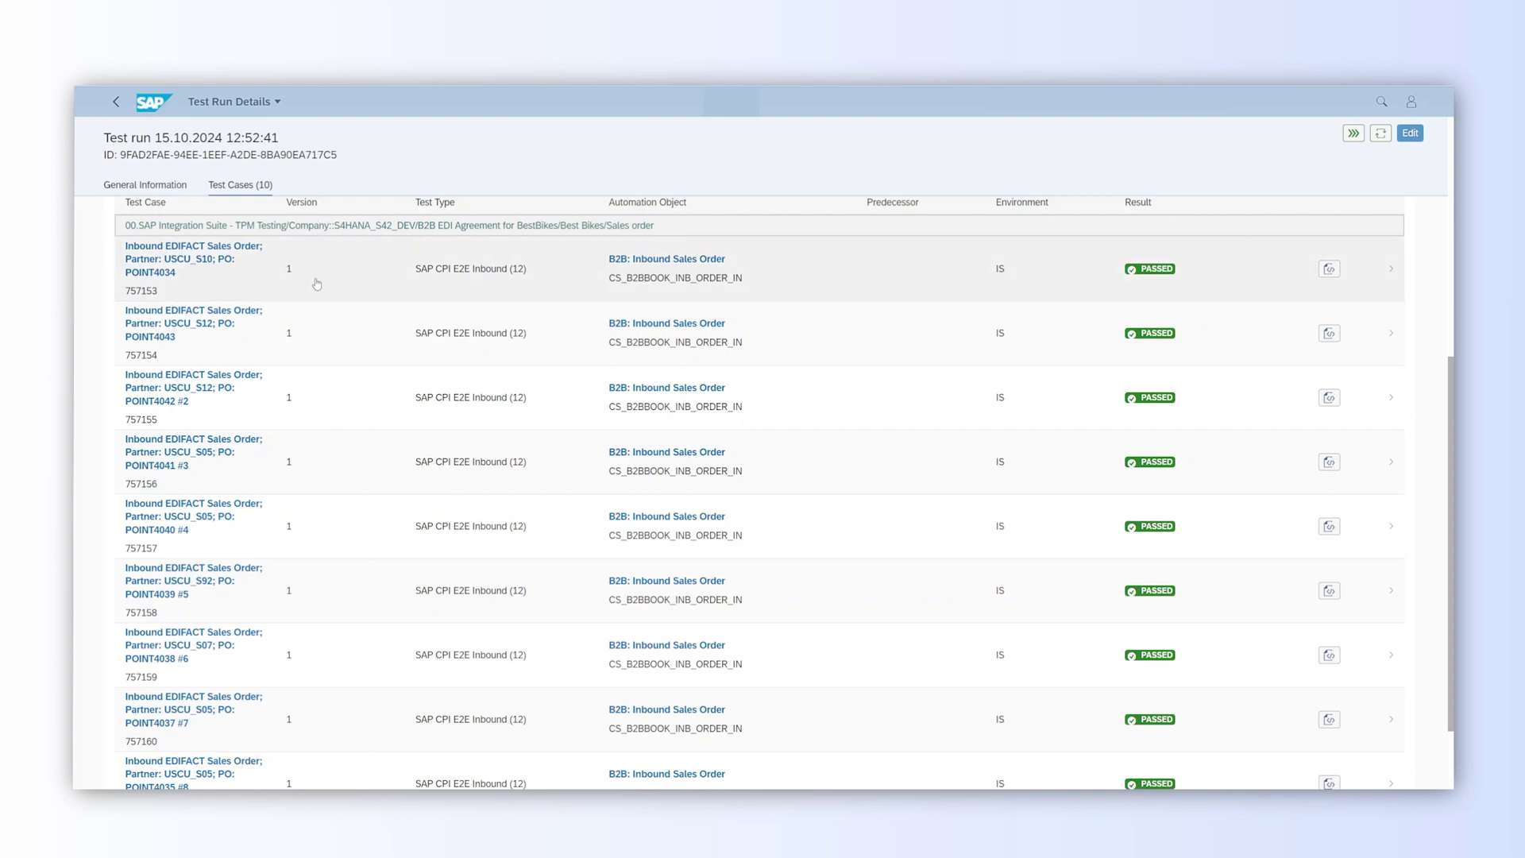
left_click(324, 327)
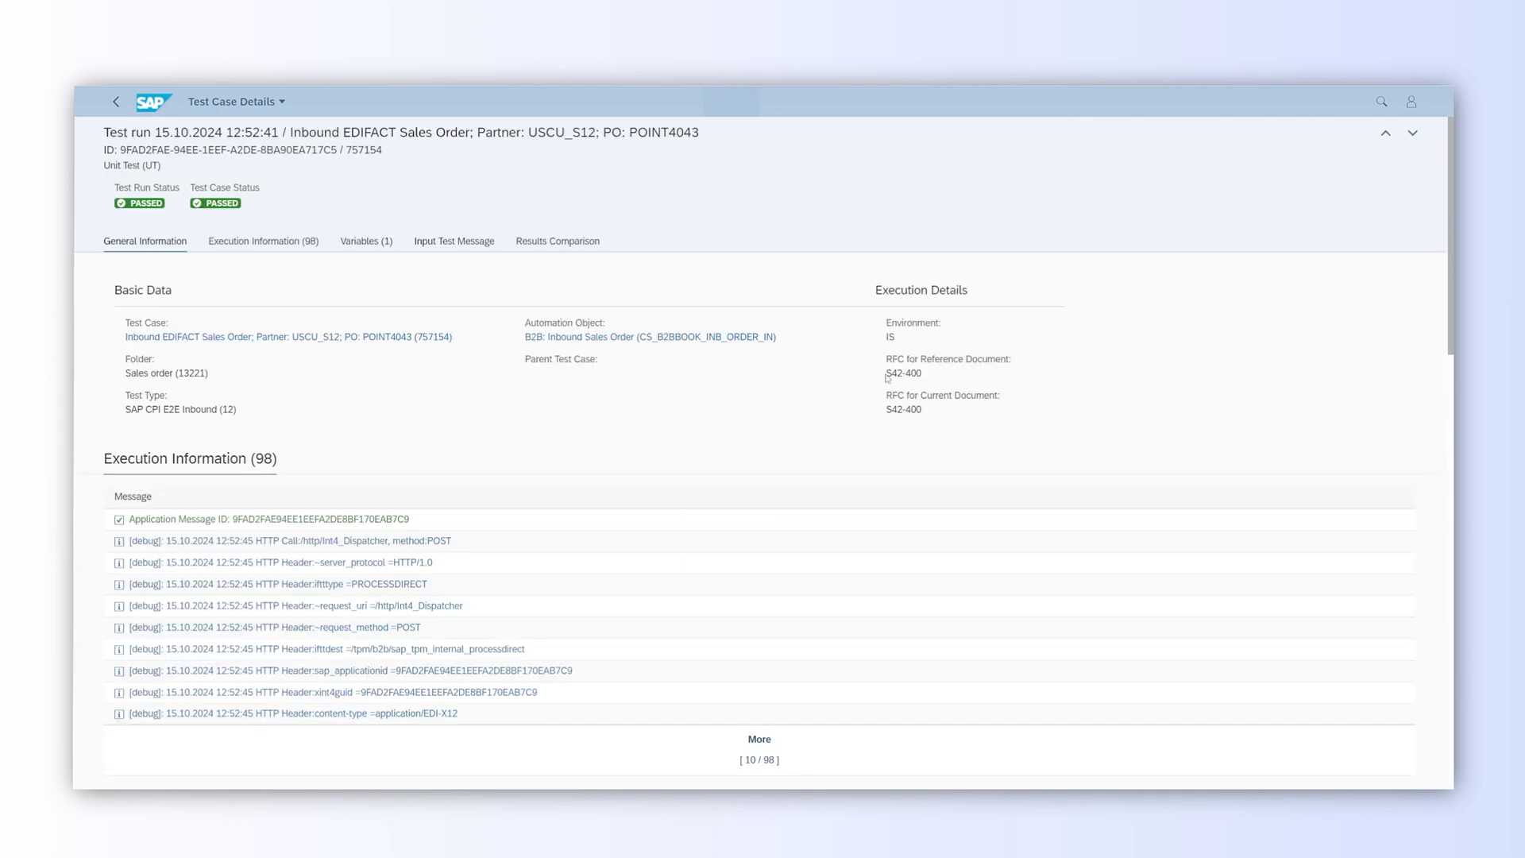
Scroll down to test case 757154's XML comparison, showing DOCNUM, CRETIM and BELNR (POINT4043 vs POINT4187) differences.
scroll(768, 358, "down", 2)
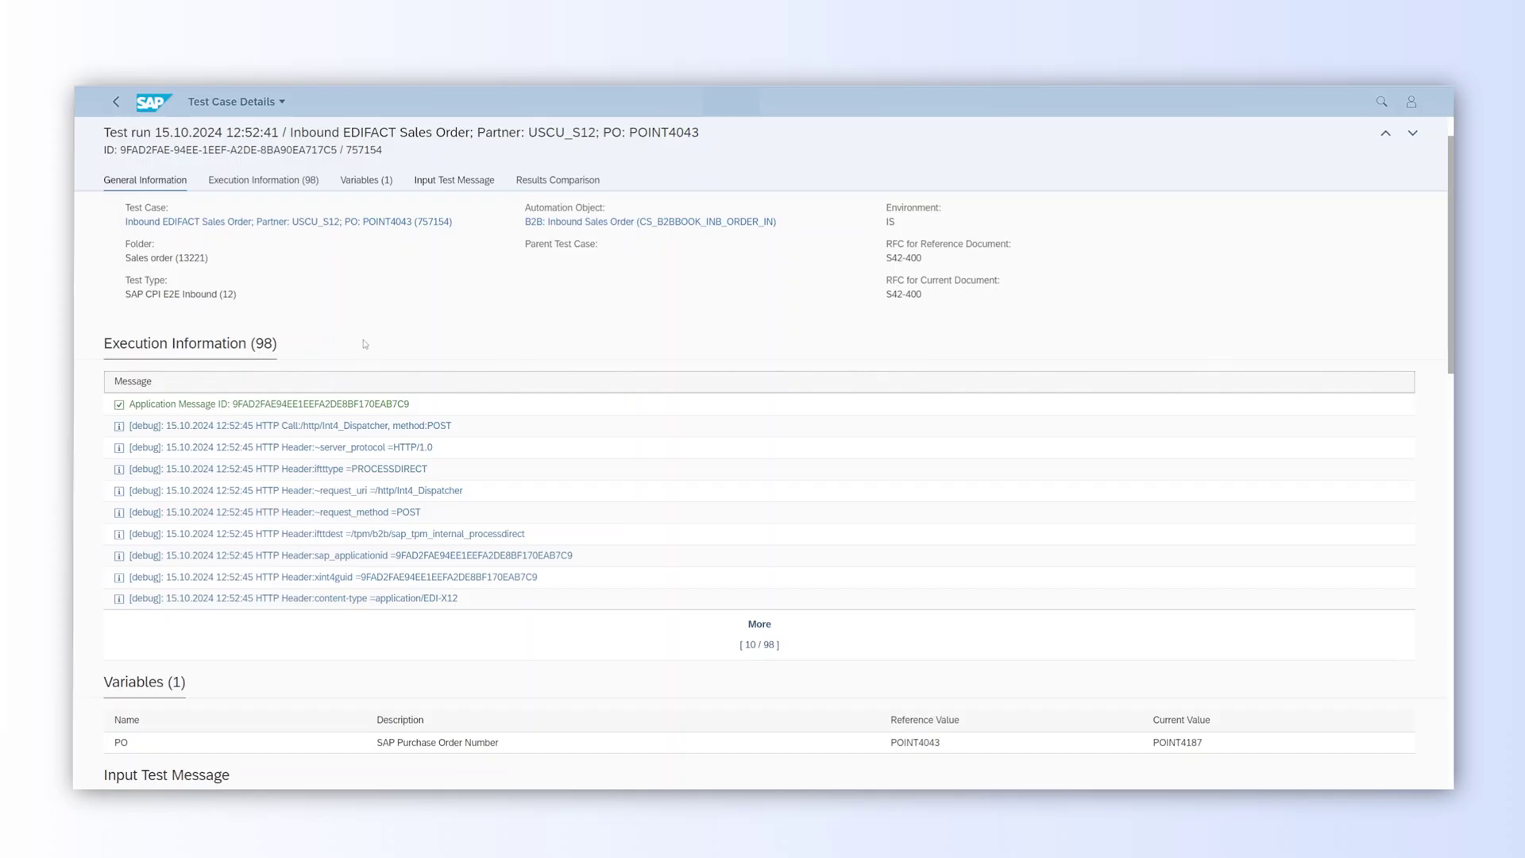
scroll(396, 321, "down", 7)
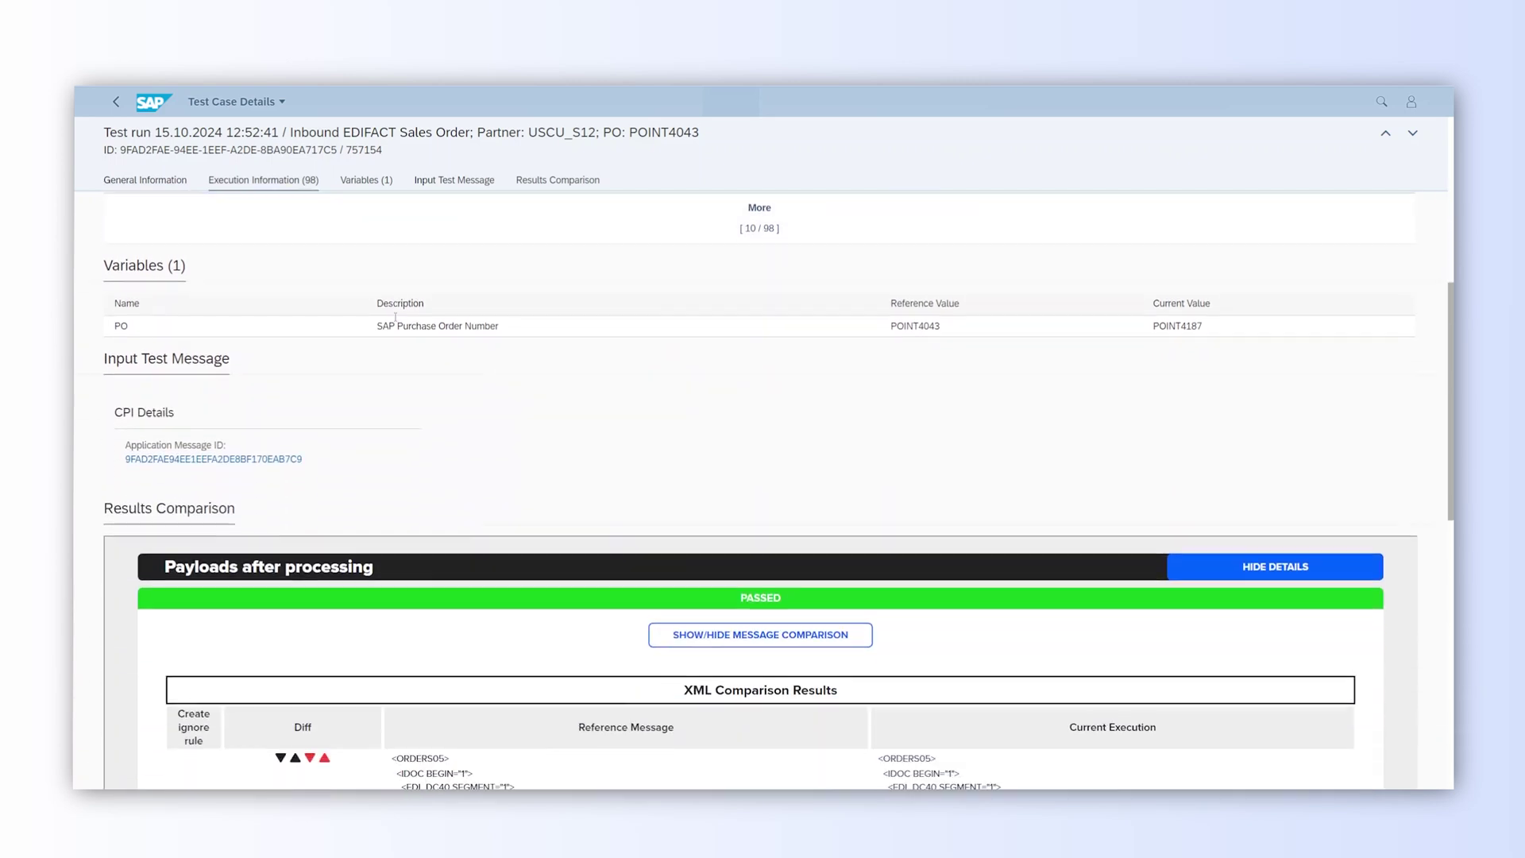
scroll(396, 321, "down", 5)
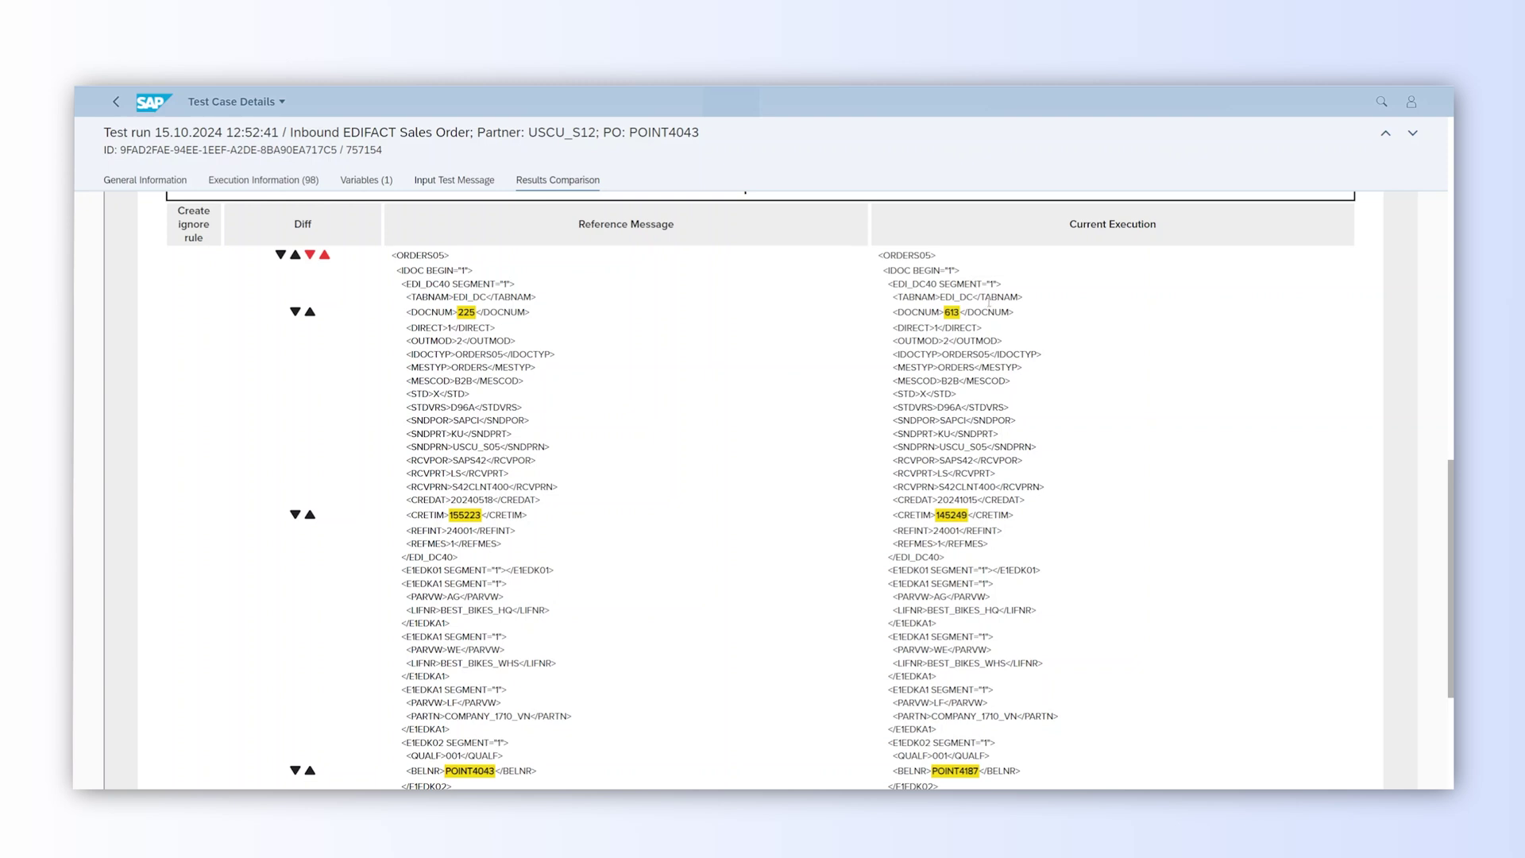
scroll(989, 302, "down", 3)
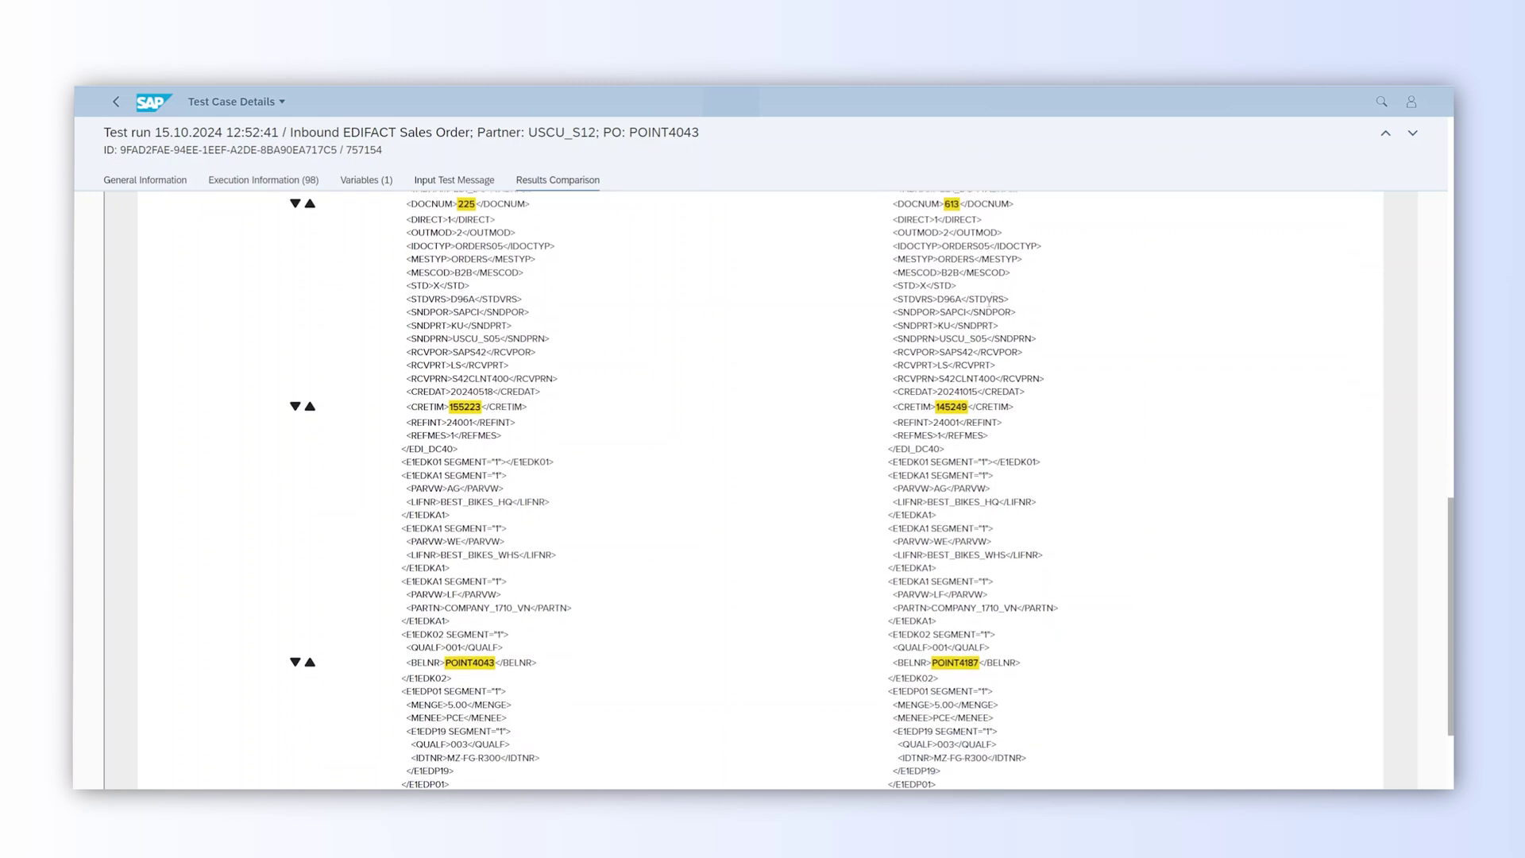